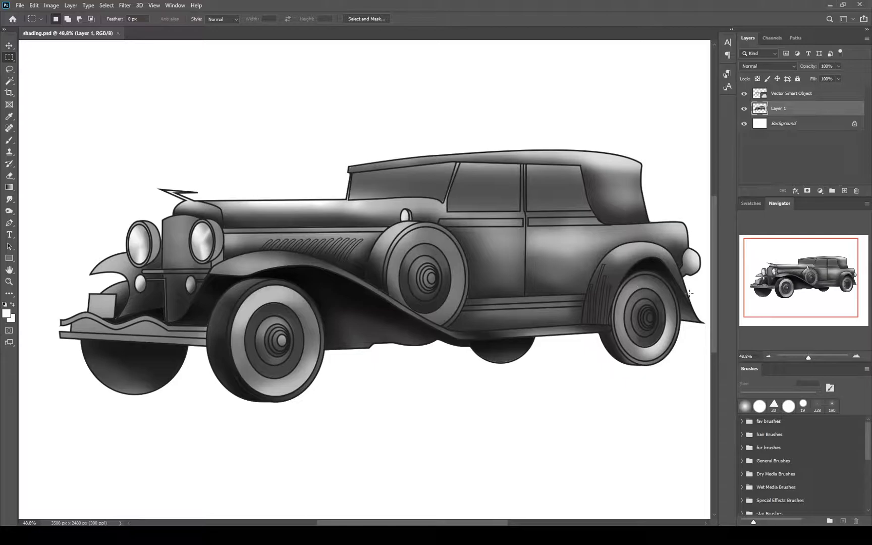
Hide the shaded Layer 1 and outline the side-mounted spare wheel with the Magnetic Lasso
left_click(744, 109)
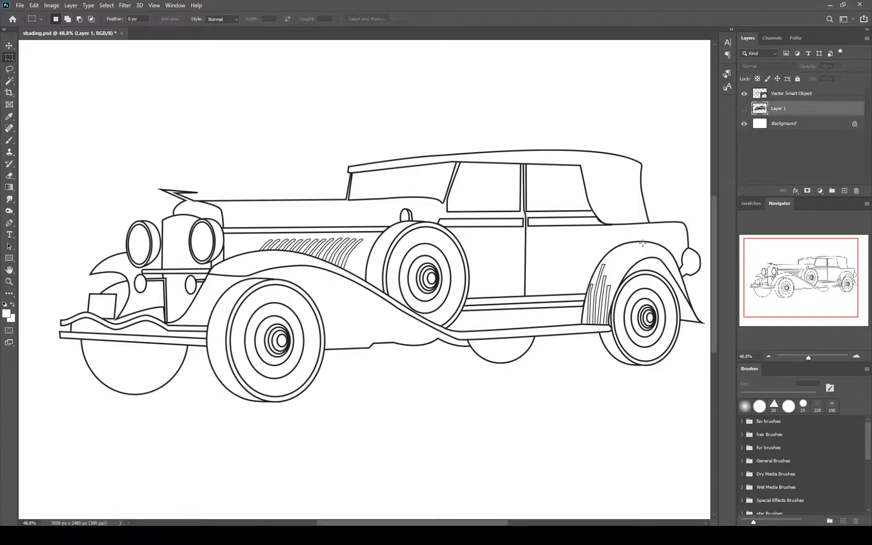
left_click(8, 73)
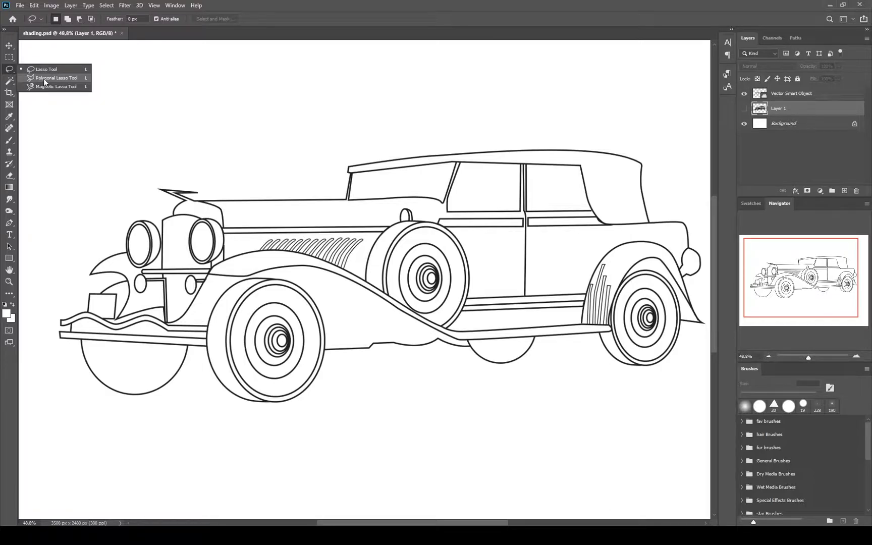
left_click(45, 86)
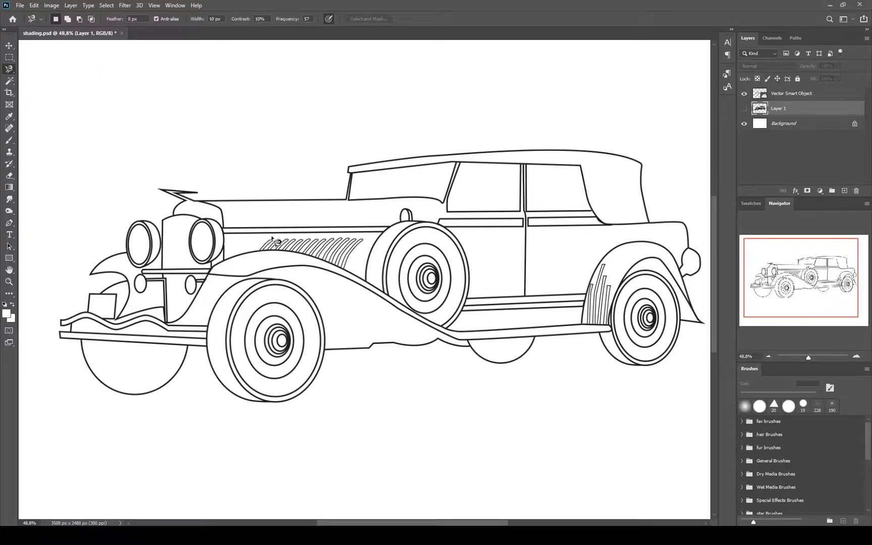
left_click(366, 282)
left_click(365, 282)
Add the rear wheel and its arch, the front wheels, the undercarriage and the area behind the bumper to the selection
left_click(601, 331, "shift")
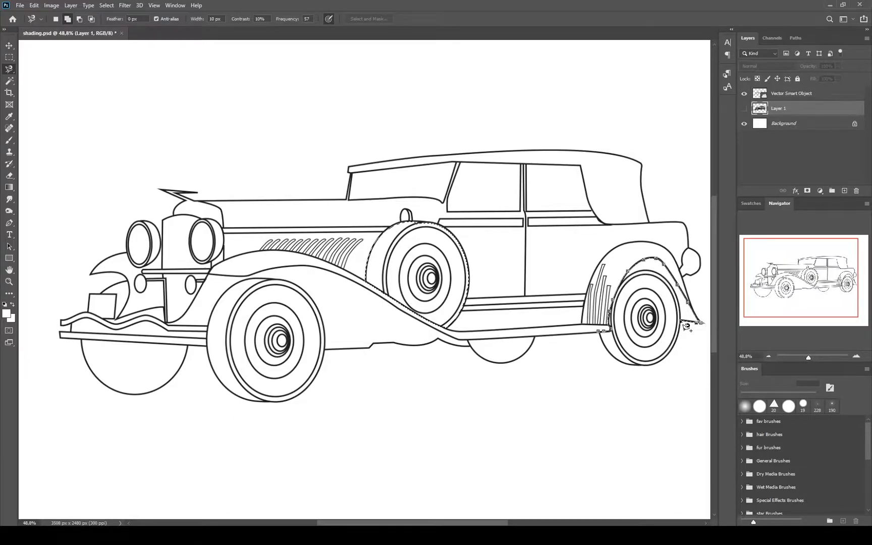
left_click(601, 330)
left_click(533, 336, "shift")
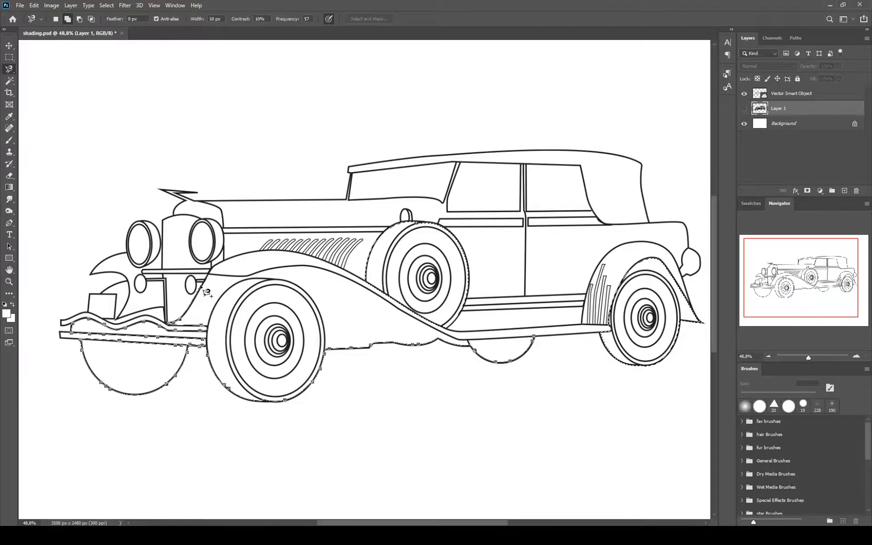
left_click(456, 342)
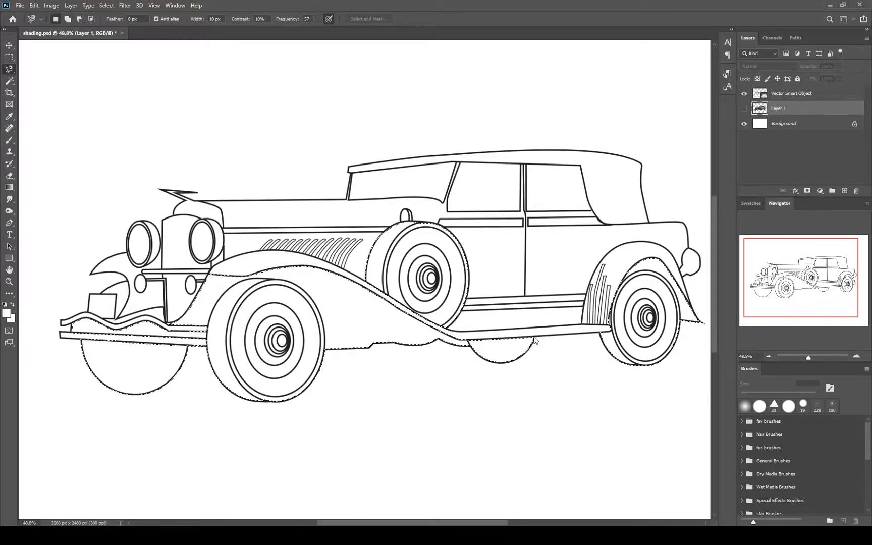
Create a new layer and fill the selected wheels and undercarriage with dark blue 0f1a5f
left_click(844, 191)
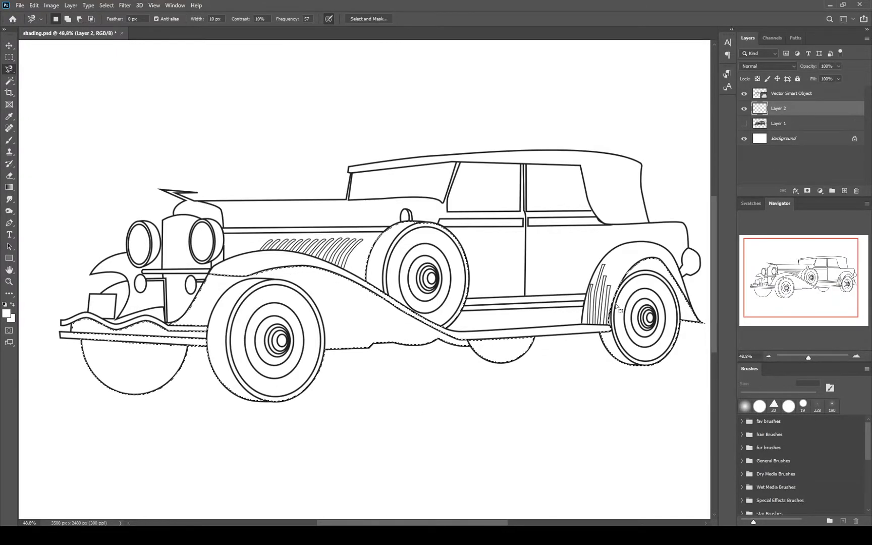
left_click(6, 314)
left_click(641, 174)
left_click(612, 206)
left_click(720, 129)
key("alt+BackSpace")
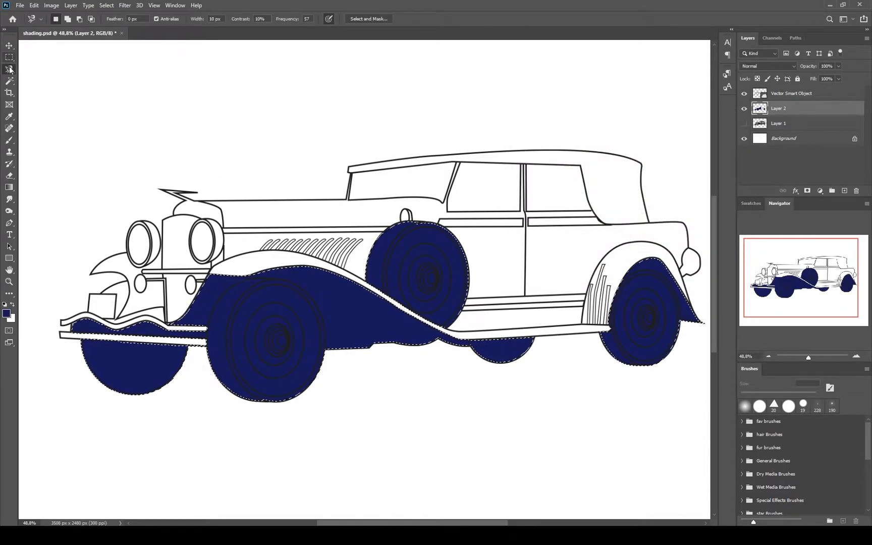
Outline the car's roof with the Magnetic Lasso and add a new layer directly above Layer 1
left_click(353, 174)
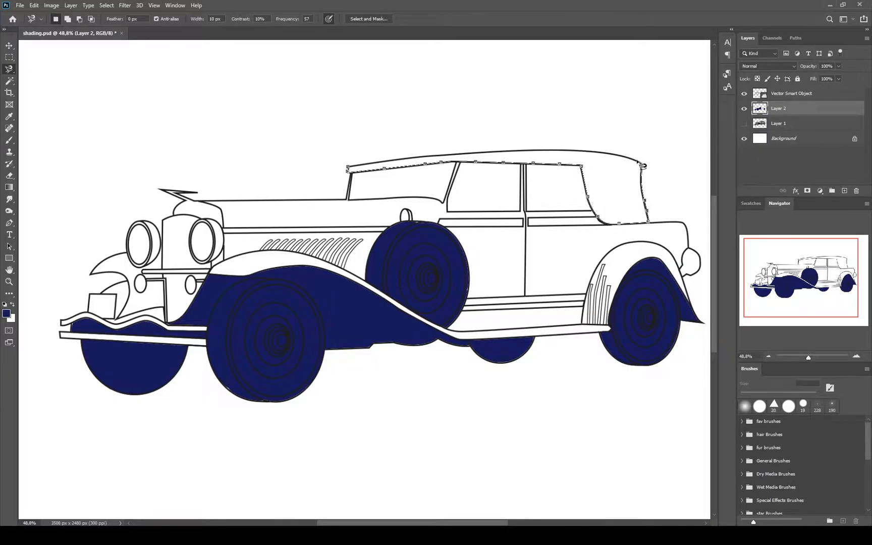
left_click(349, 169)
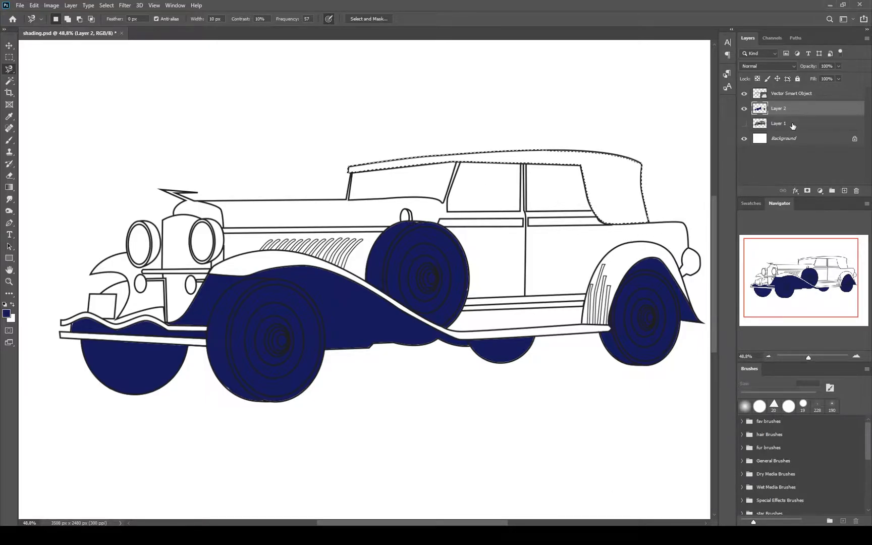
left_click(787, 124)
left_click(842, 191)
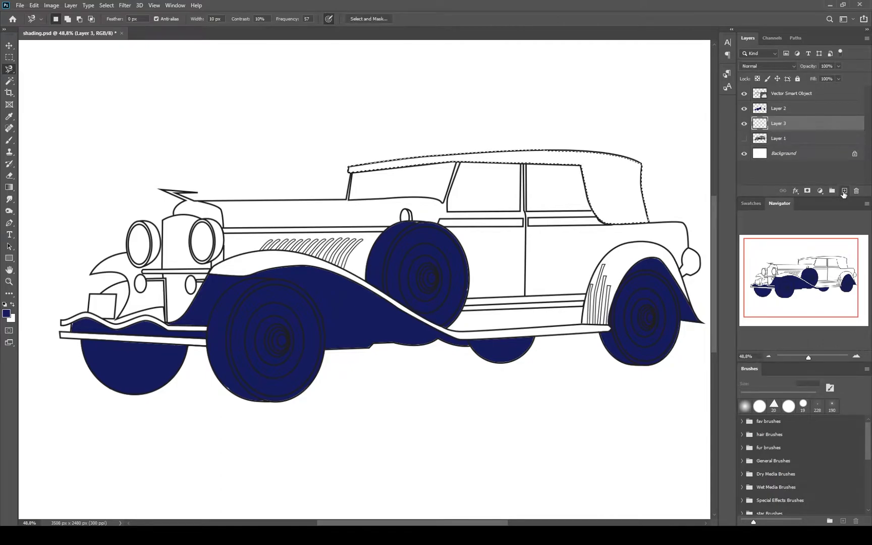
Fill the selected roof with a custom light blue at 100% opacity in Normal mode
left_click(34, 5)
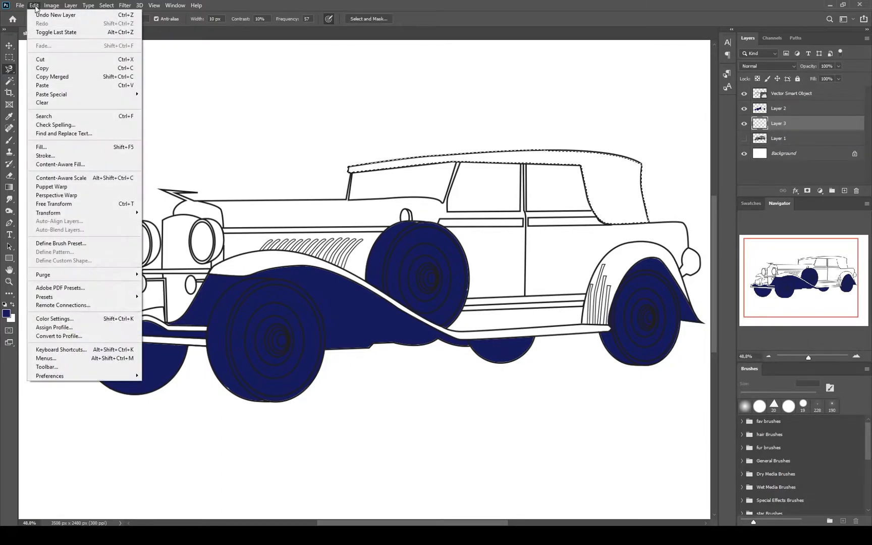
left_click(52, 149)
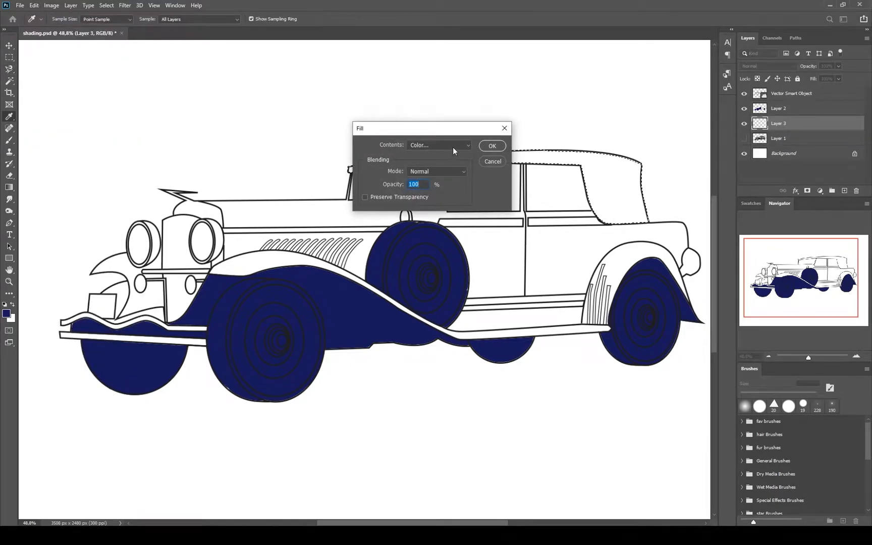
left_click(438, 146)
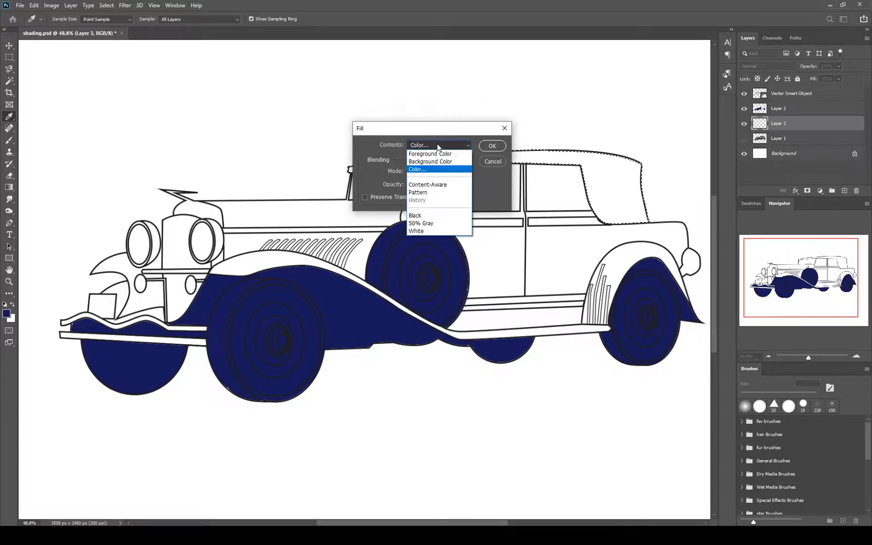
left_click(428, 169)
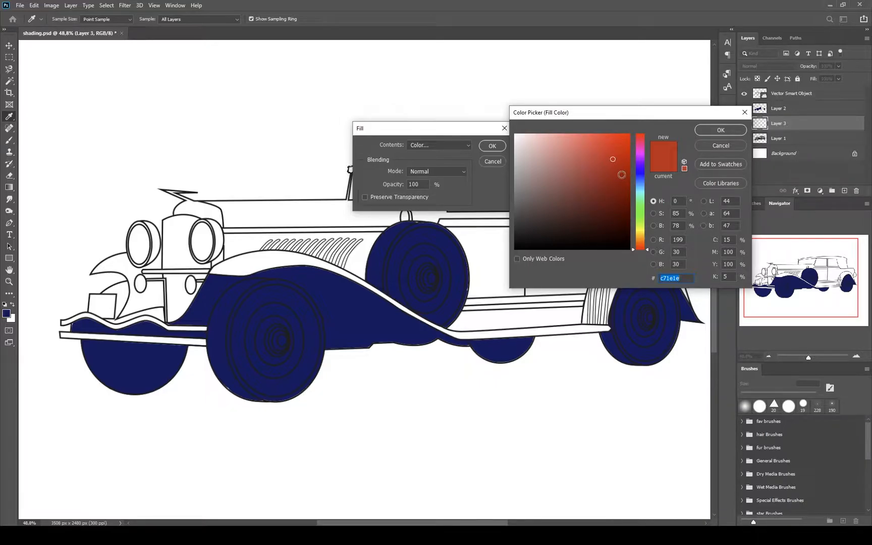
left_click(620, 184)
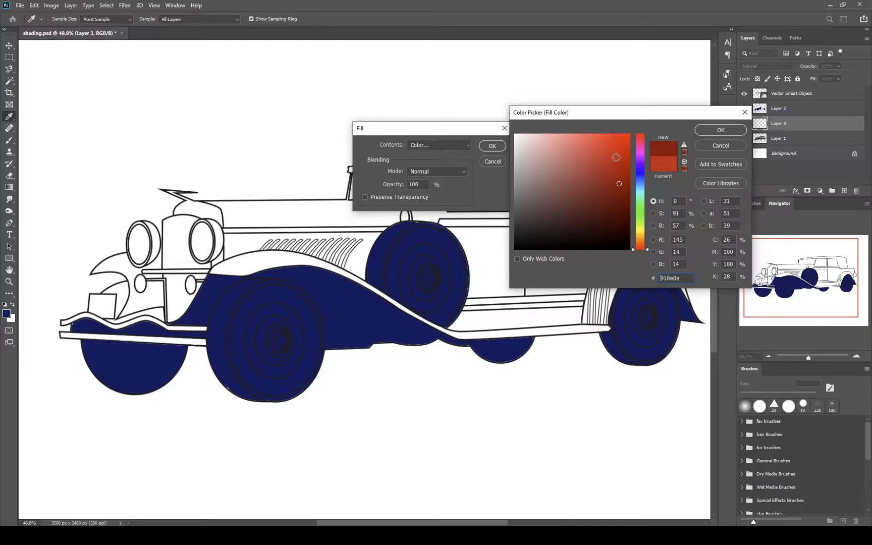
left_click(642, 177)
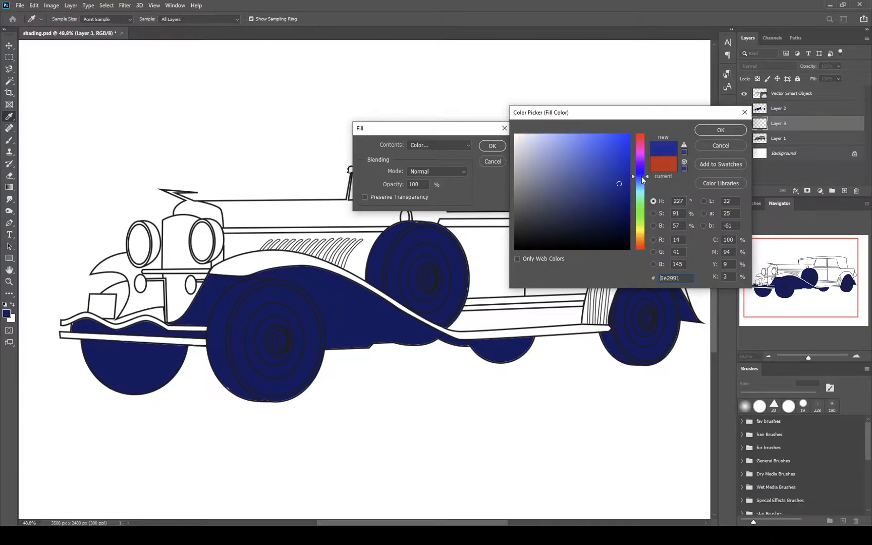
left_click(594, 147)
left_click(706, 132)
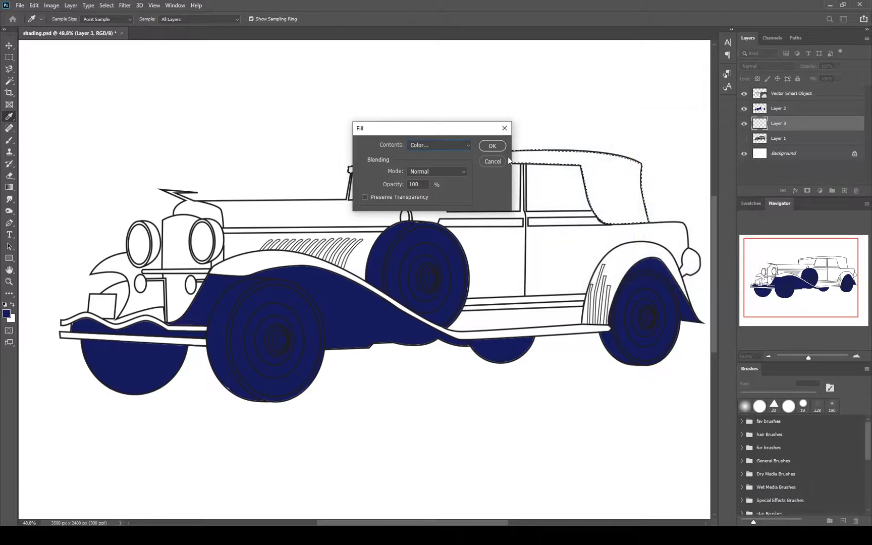
left_click(493, 146)
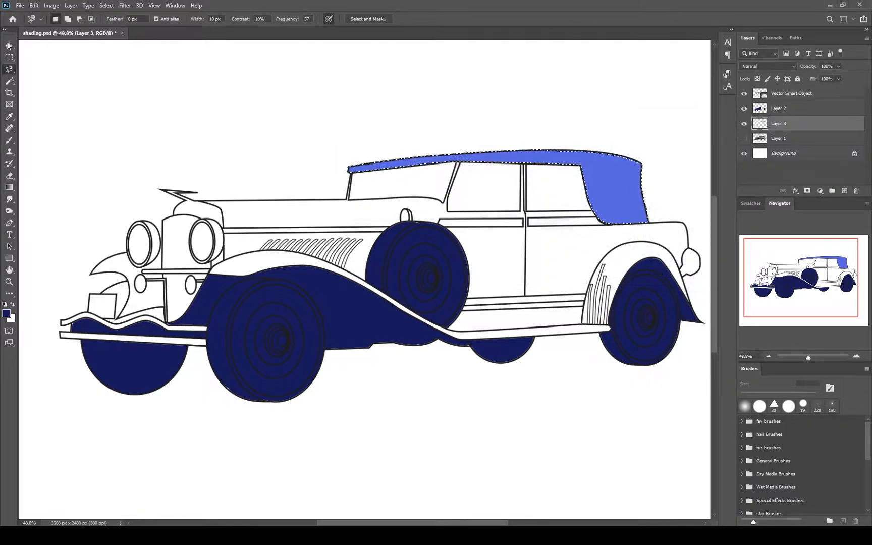
Outline the whole car body with the Magnetic Lasso, including fenders and window pillars but leaving out the windows
left_click(157, 190)
left_click(208, 274)
left_click(610, 329)
left_click(691, 305)
left_click(605, 223)
left_click(527, 210)
left_click(526, 163)
left_click(520, 163)
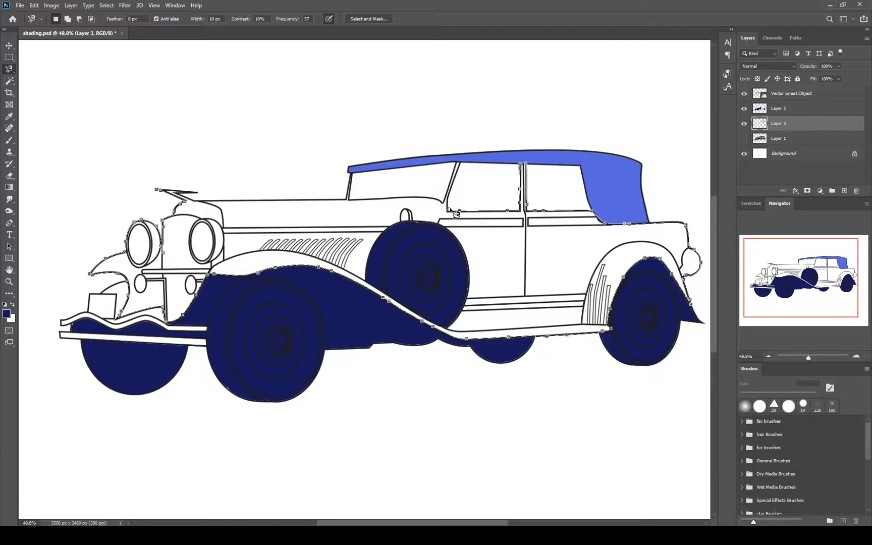
left_click(157, 189)
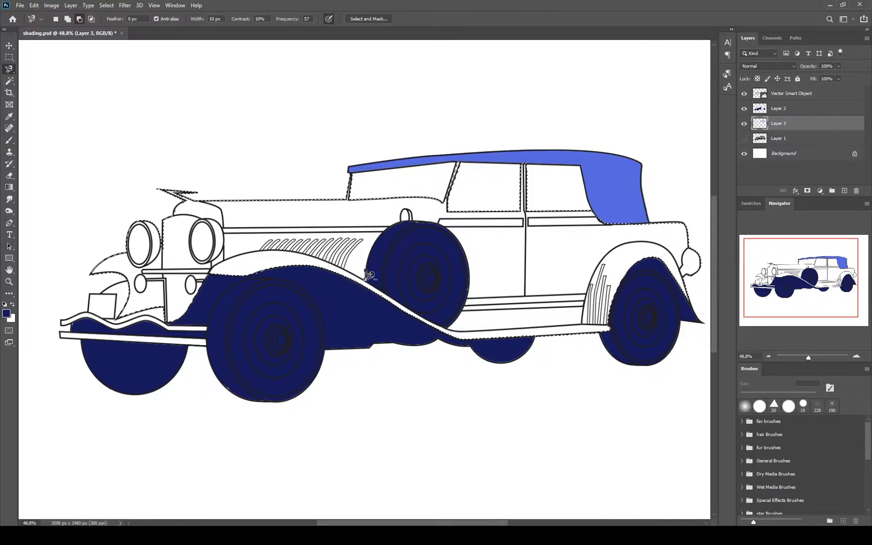
Create a new layer and fill the selected car body with green
key("ctrl+shift+alt+n")
left_click(7, 314)
left_click(720, 128)
key("alt+BackSpace")
Select the gap behind the licence plate, fill it on Layer 2 with the dark blue sampled from the wheel, and deselect
left_click(102, 291)
left_click(102, 292)
left_click(779, 109)
key("i")
left_click(232, 320)
key("alt+BackSpace")
key("l")
left_click(9, 57)
left_click(220, 157)
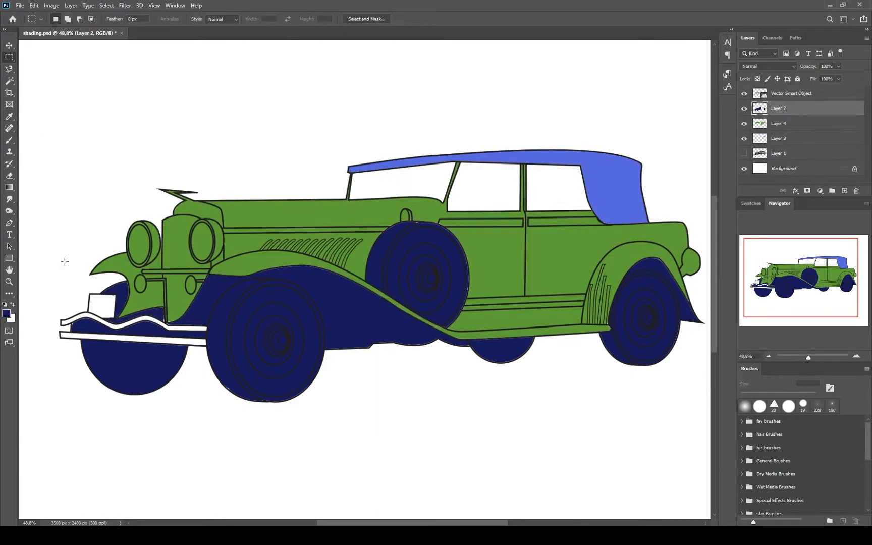
Hide Layers 2, 4 and 3, and outline the front bumper bars and licence plate with the Magnetic Lasso
scroll(58, 266, "up", 3)
left_click(744, 109)
left_click(745, 124)
left_click(744, 138)
left_click(9, 69)
left_click(60, 337)
left_click(61, 337)
left_click(60, 354, "shift")
left_click(60, 354)
Add the front crossbar, the small lamps, both headlights and the radiator shell to the selection
left_click(161, 295, "shift")
left_click(160, 295)
left_click(229, 284)
left_click(229, 284)
left_click(153, 219)
left_click(153, 219)
left_click(233, 215)
left_click(237, 218)
left_click(217, 201, "shift")
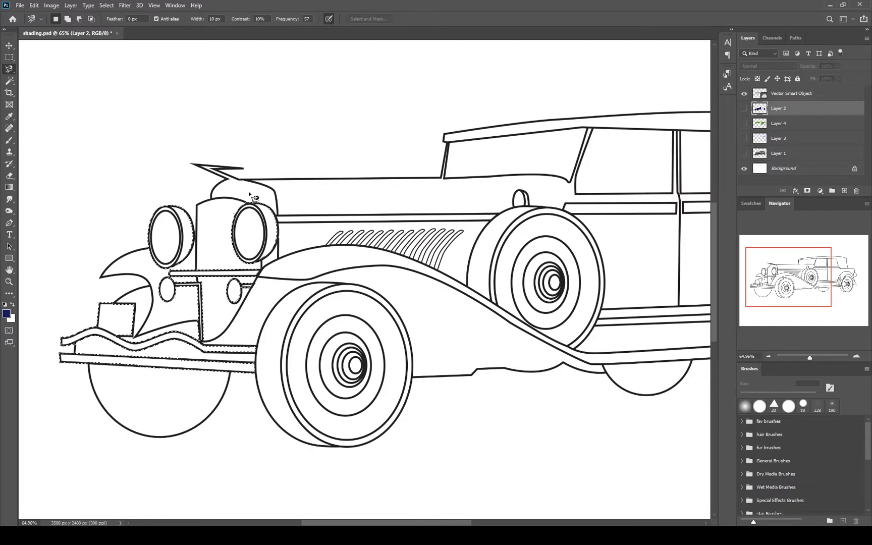
left_click(212, 199)
Add the trim strip along the hood and the small side mirror above the spare wheel to the selection
left_click_drag(353, 217, 257, 219)
left_click(401, 218, "shift")
left_click(400, 217)
left_click(433, 208, "shift")
left_click(433, 207)
Add the trim strips on both doors, the tail lamp and the running board strip to the selection
left_click_drag(479, 239, 290, 239)
left_click(277, 211, "shift")
left_click(279, 211)
left_click(399, 215, "shift")
left_click(399, 215)
left_click(604, 284, "shift")
left_click(604, 283)
left_click(314, 320, "shift")
left_click(314, 321)
Add the narrow vertical slats on the rear fender to the selection
scroll(506, 316, "up", 5)
left_click(449, 259)
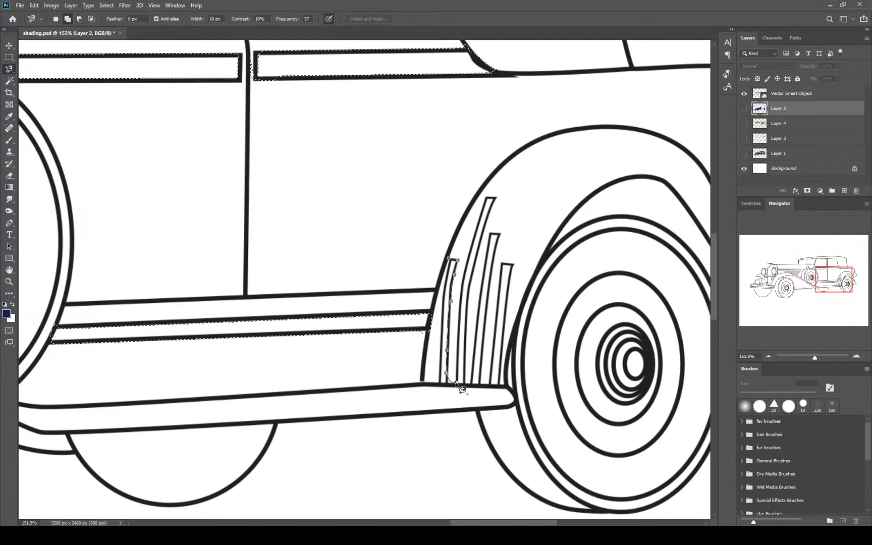
left_click(448, 258)
Add the row of curved louvres on the side of the hood to the selection
scroll(448, 260, "down", 5)
mouse_move(197, 223)
left_mouse_down()
mouse_move(375, 278)
mouse_move(499, 282)
left_mouse_up()
scroll(306, 297, "up", 6)
left_click(296, 294, "shift")
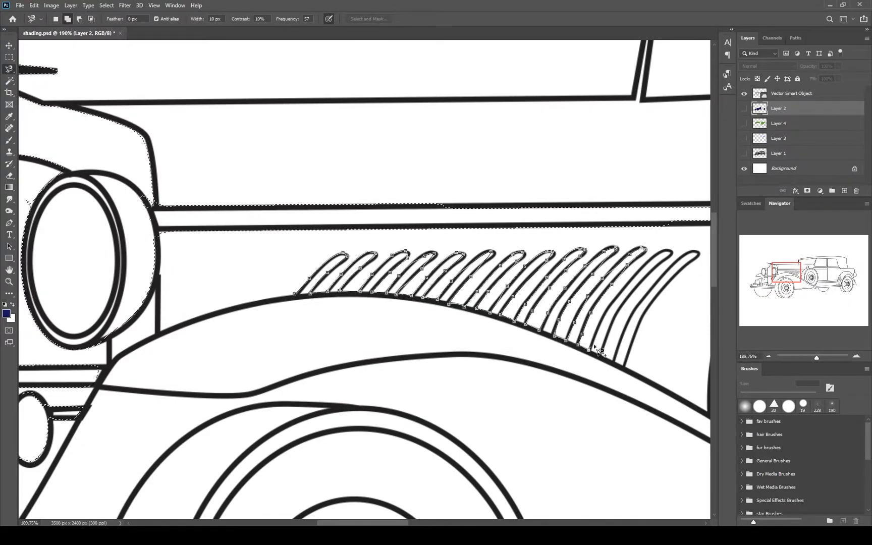
left_click(295, 294)
Complete the selection with the wheel hubs and whitewall rings, and add a new layer above Layer 2
scroll(343, 302, "down", 3)
left_click_drag(348, 323, 387, 203)
left_click(392, 381, "shift")
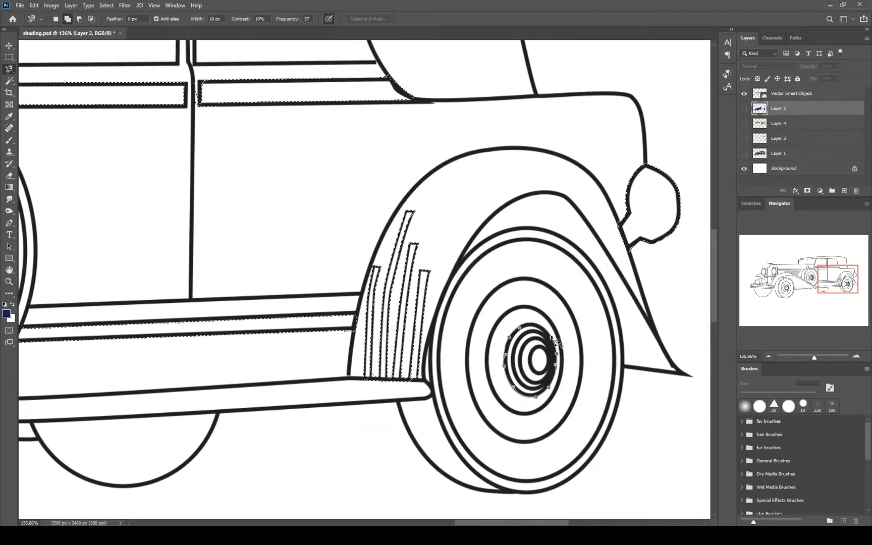
left_click(557, 343)
left_click(479, 255)
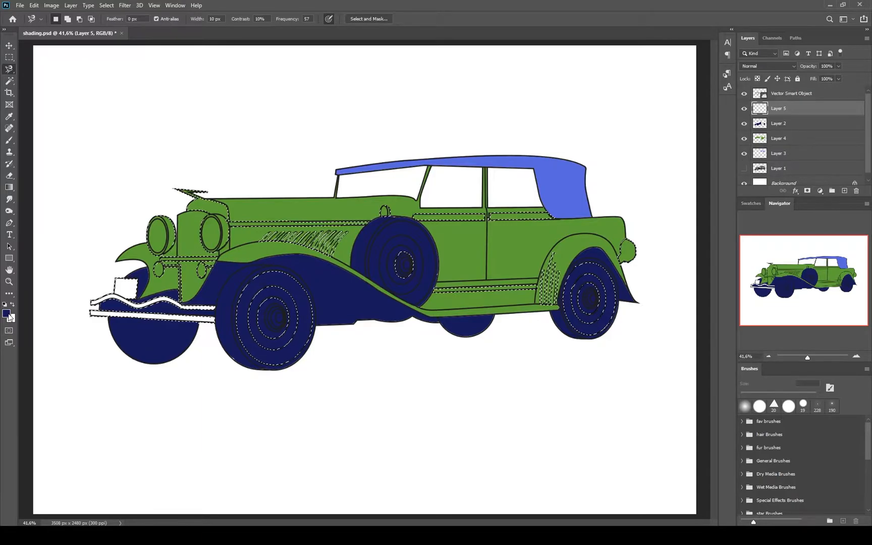
Set the foreground colour to gold d6a41d, fill the selected trim parts on Layer 5, and deselect
left_click(7, 314)
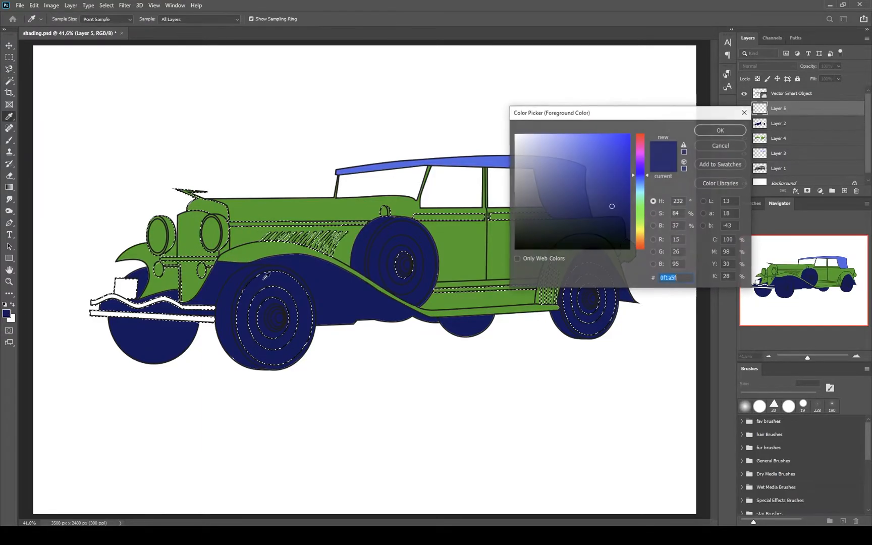
left_click(640, 235)
left_click(615, 147)
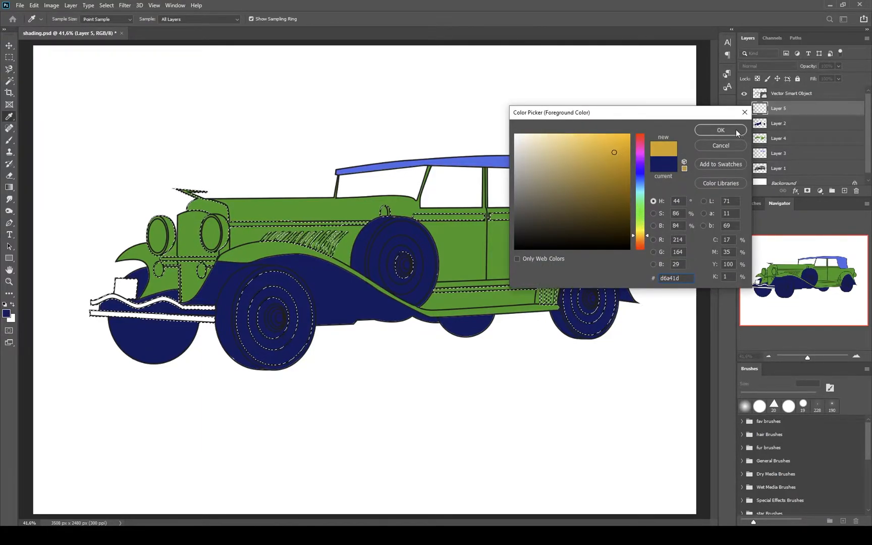
left_click(720, 130)
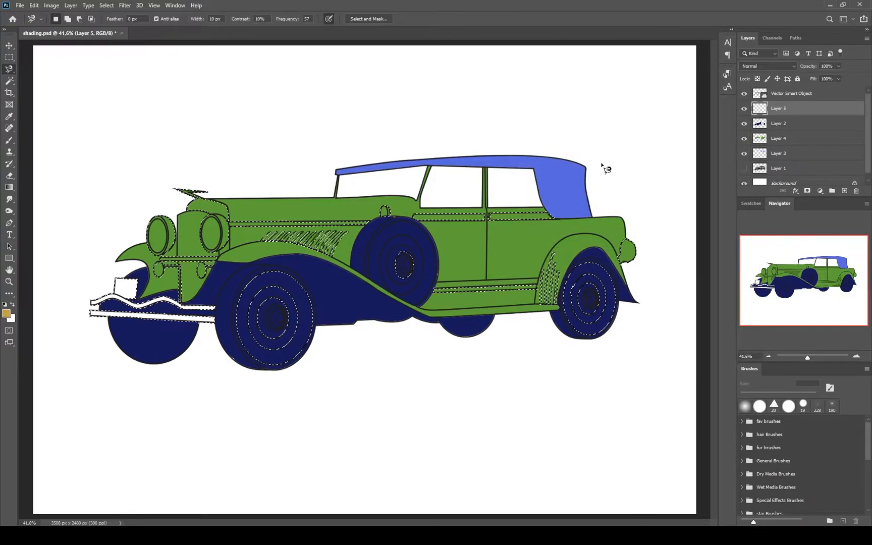
key("alt+BackSpace")
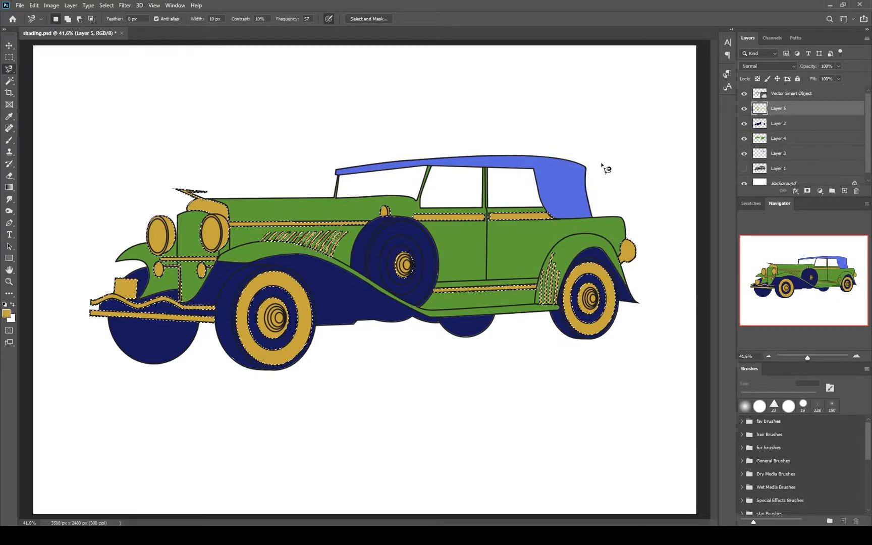
left_click(9, 57)
key("ctrl+d")
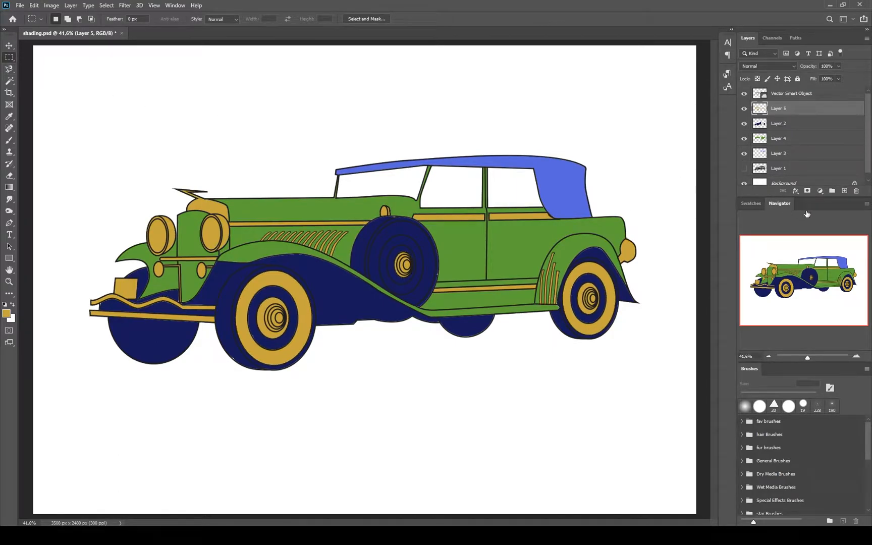
Move the shaded Layer 1 directly above Layer 5 and make it visible
left_click(744, 169)
left_click(744, 170)
left_click(743, 170)
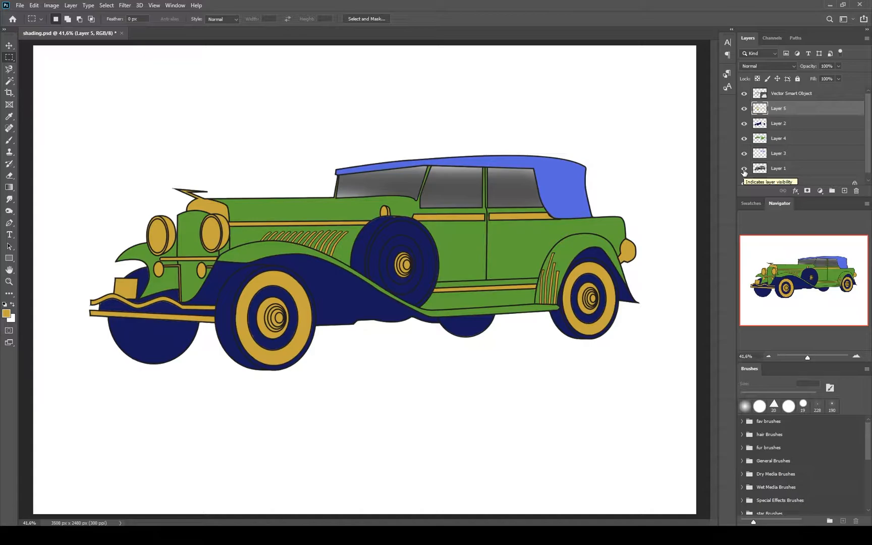
left_click(744, 169)
left_click(743, 170)
left_click(744, 170)
left_click(797, 170)
left_click_drag(804, 170, 808, 106)
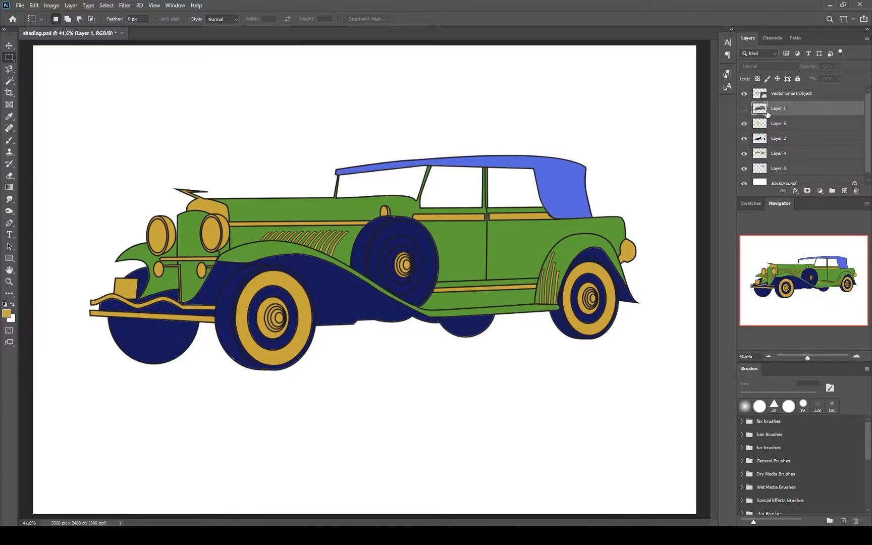
left_click(744, 109)
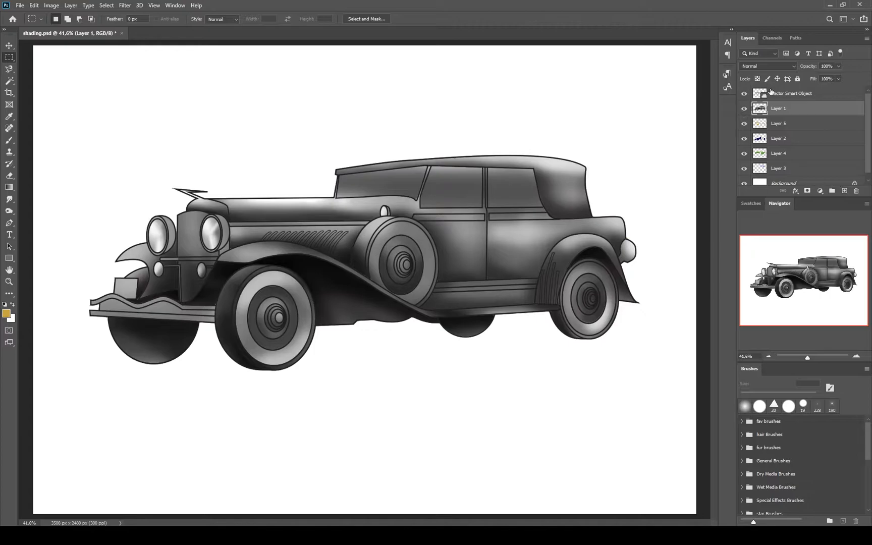
Set shaded Layer 1 to Multiply, place it below the colour layers, and set Layer 5's blending mode to Color
left_click(794, 67)
left_click(799, 99)
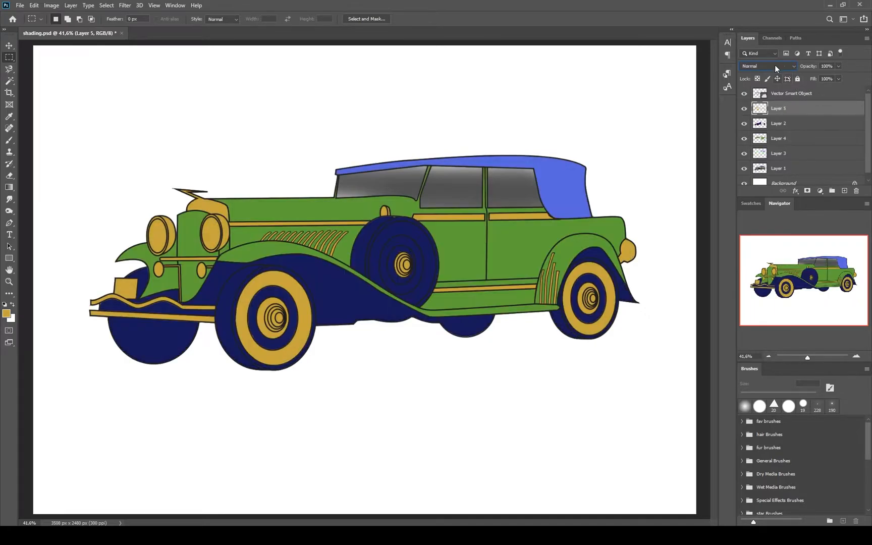
left_click(794, 66)
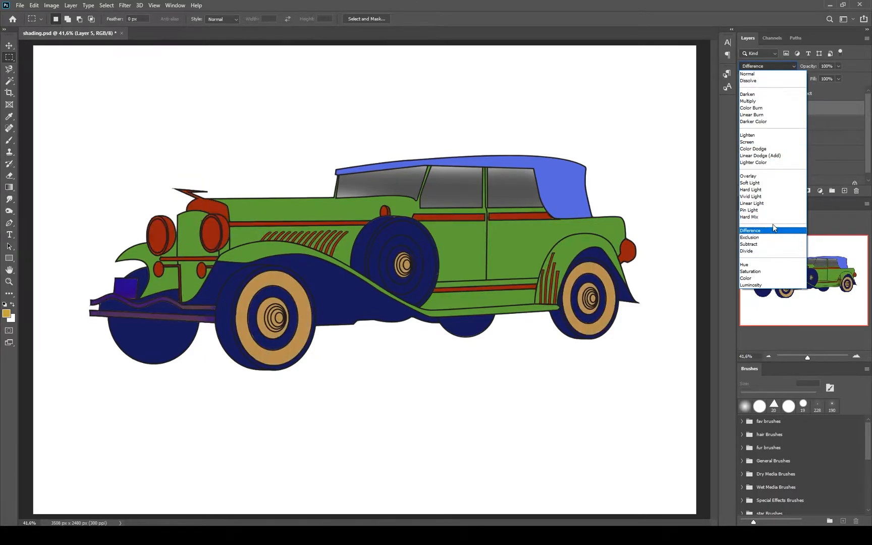
left_click(764, 280)
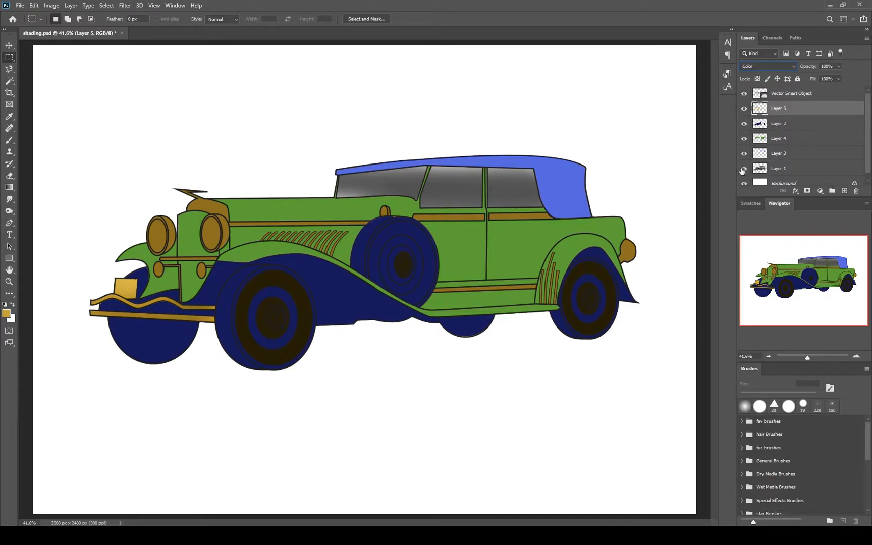
Set the blending modes of Layer 2 and Layer 4 to Color
left_click(768, 126)
left_click(767, 66)
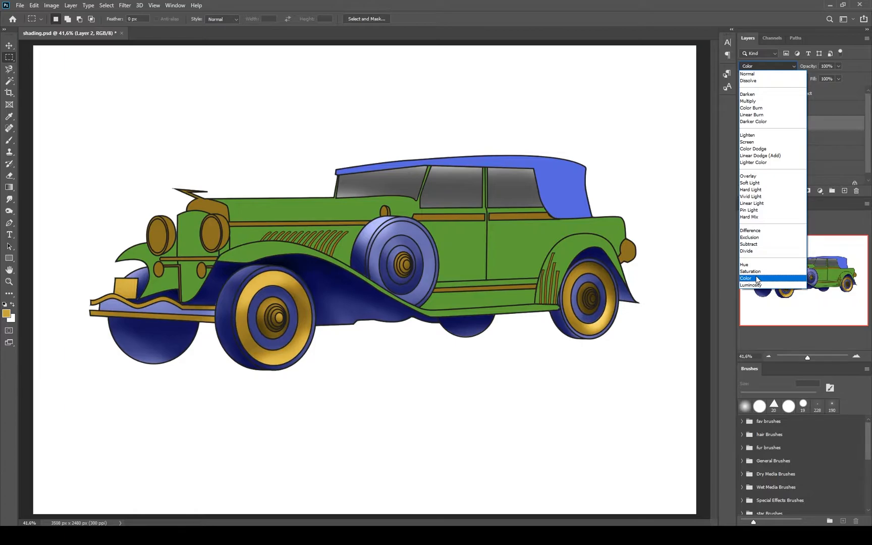
left_click(757, 279)
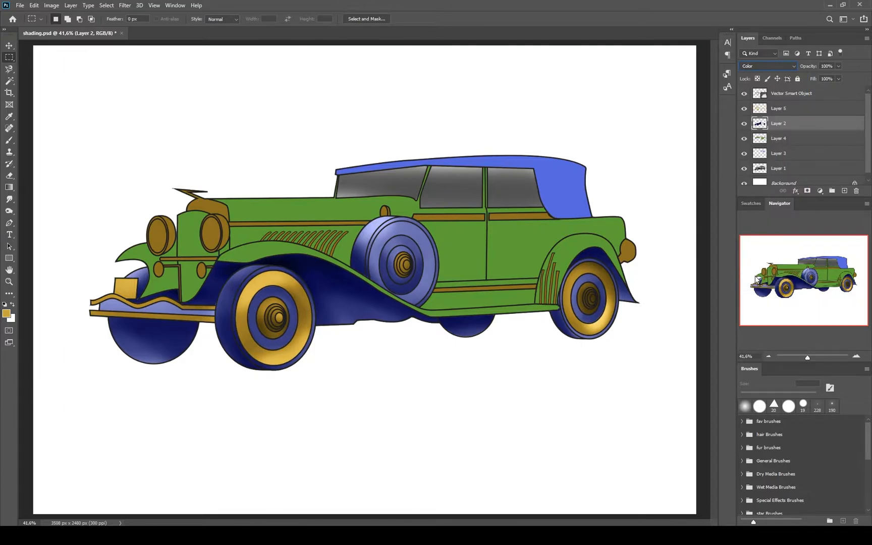
left_click(790, 143)
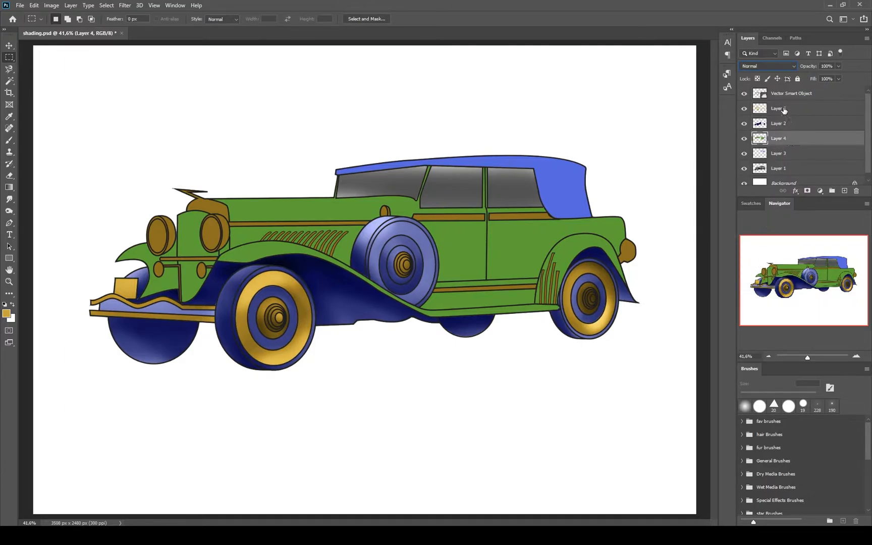
left_click(794, 68)
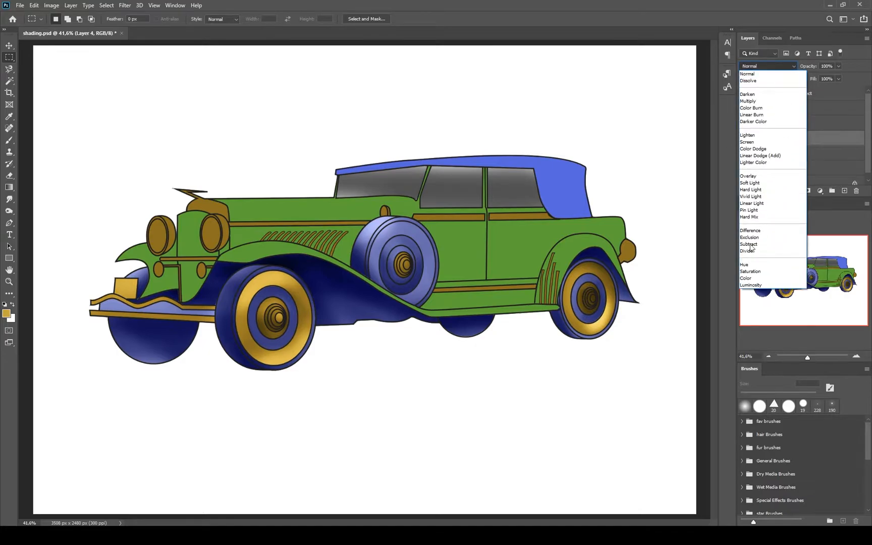
left_click(752, 279)
Set the roof's Layer 3 to the Color blending mode, comparing it with other modes
left_click(795, 156)
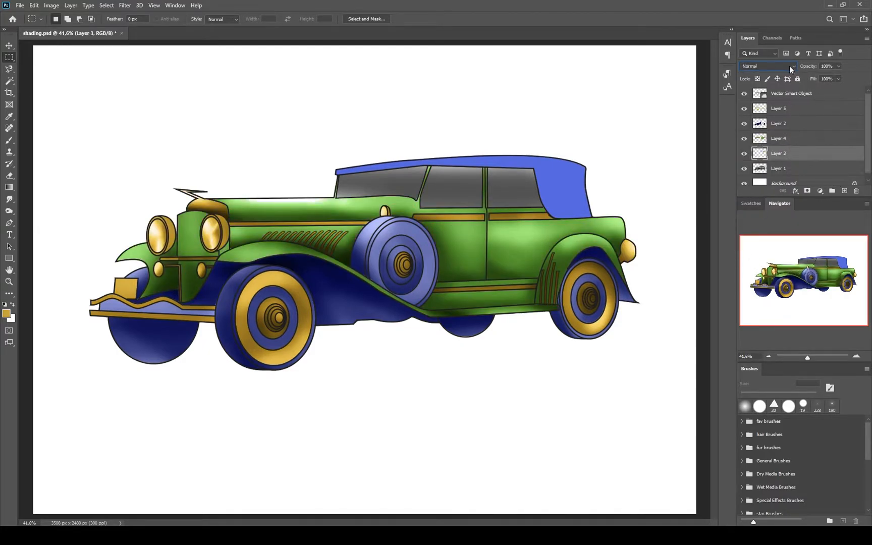
left_click(791, 66)
left_click(761, 278)
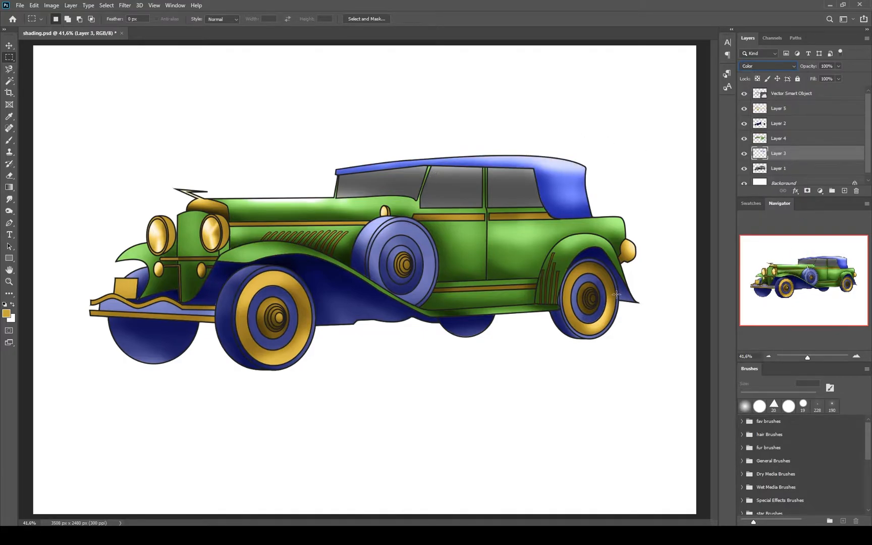
left_click(794, 67)
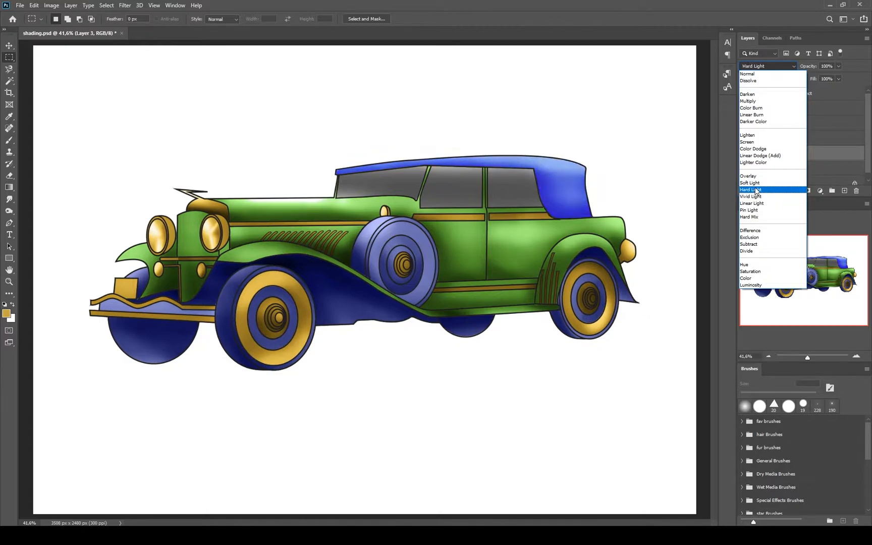
left_click(746, 279)
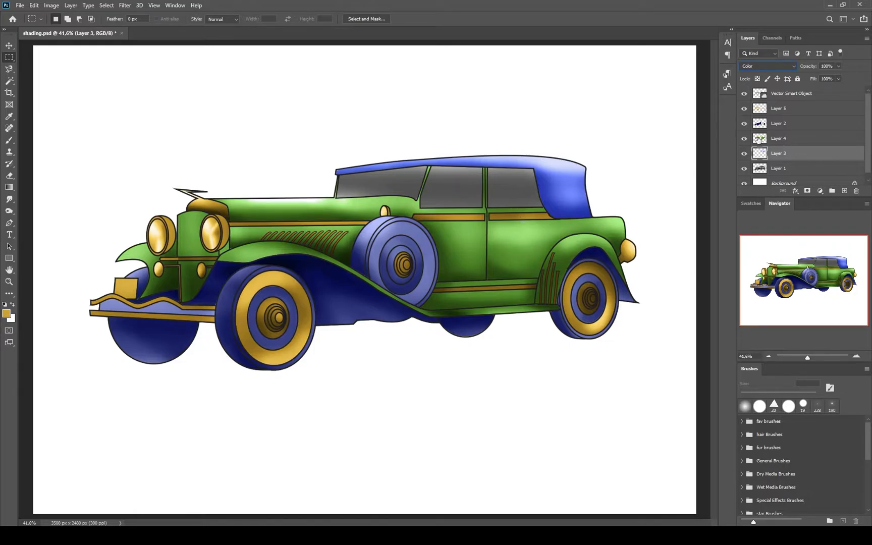
Add a Color Overlay to the car body's Layer 4 in dark blue 182368, sampled from the image
left_click(743, 139)
left_click(744, 139)
left_click(824, 142)
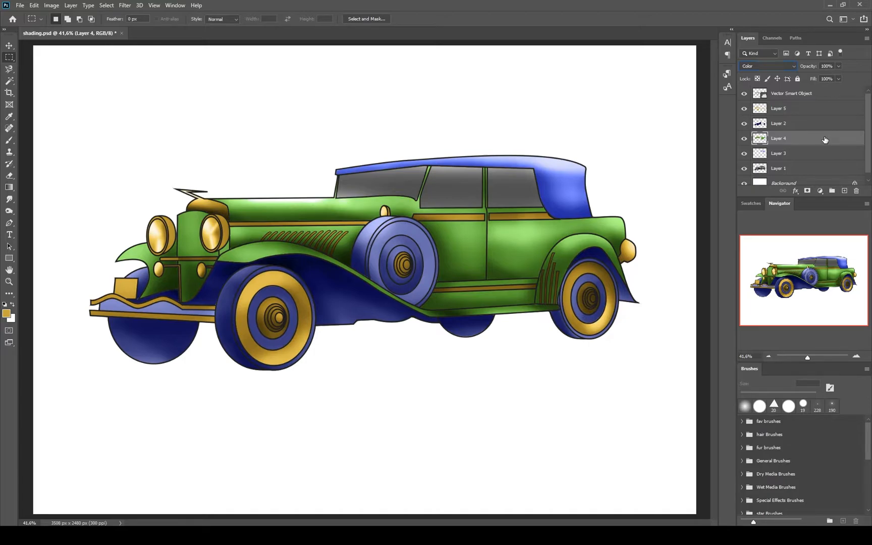
double_click(825, 140)
left_click_drag(641, 81, 743, 83)
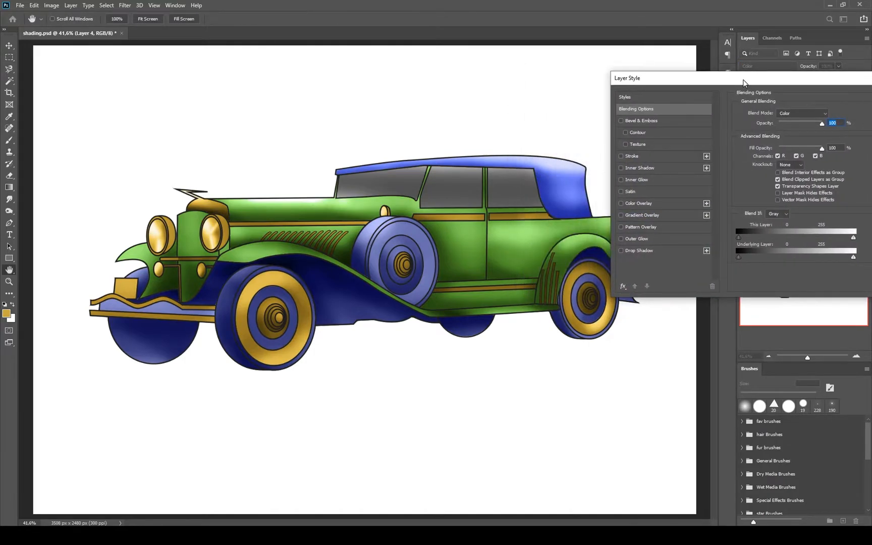
left_click(640, 204)
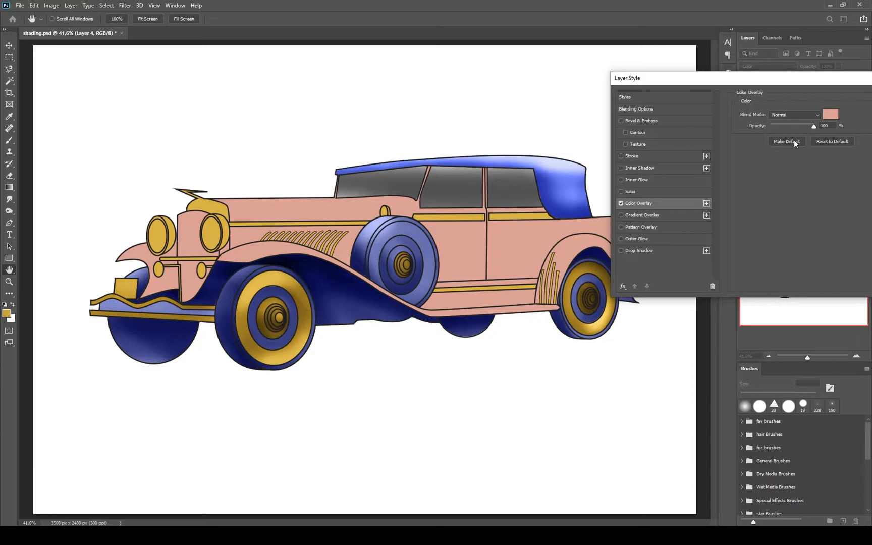
left_click(830, 114)
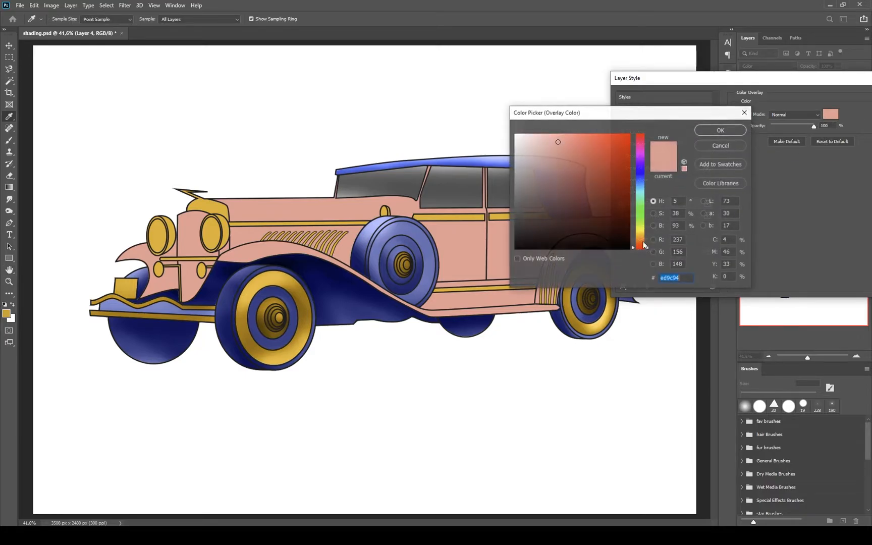
left_click(372, 255)
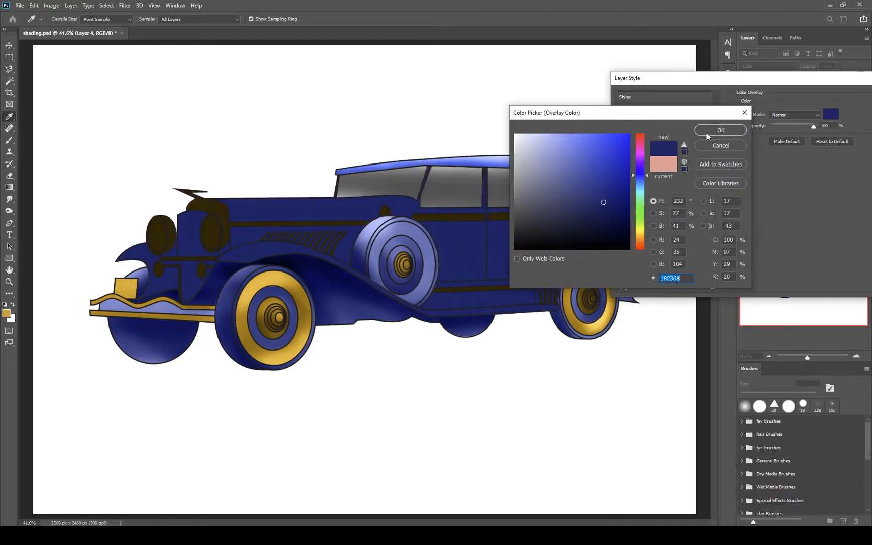
left_click(727, 130)
Change Layer 4's Color Overlay to dark green 276751 and apply the layer style
left_click(818, 115)
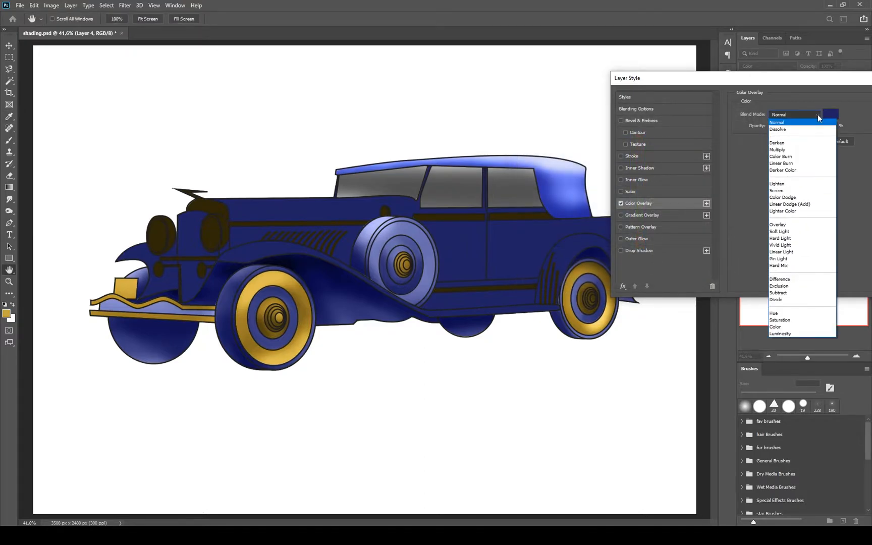
left_click(853, 112)
left_click_drag(801, 83, 678, 73)
left_click(715, 106)
left_click(645, 202)
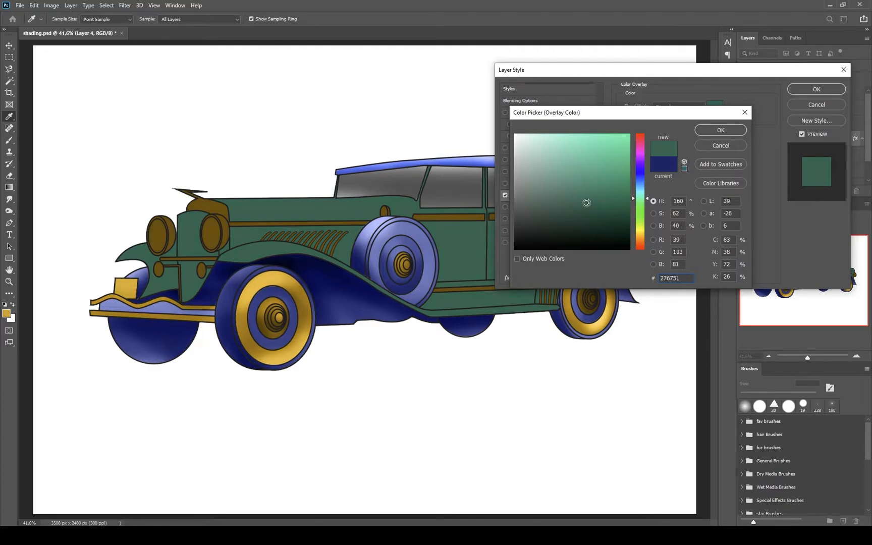
left_click(723, 135)
key("Return")
key("m")
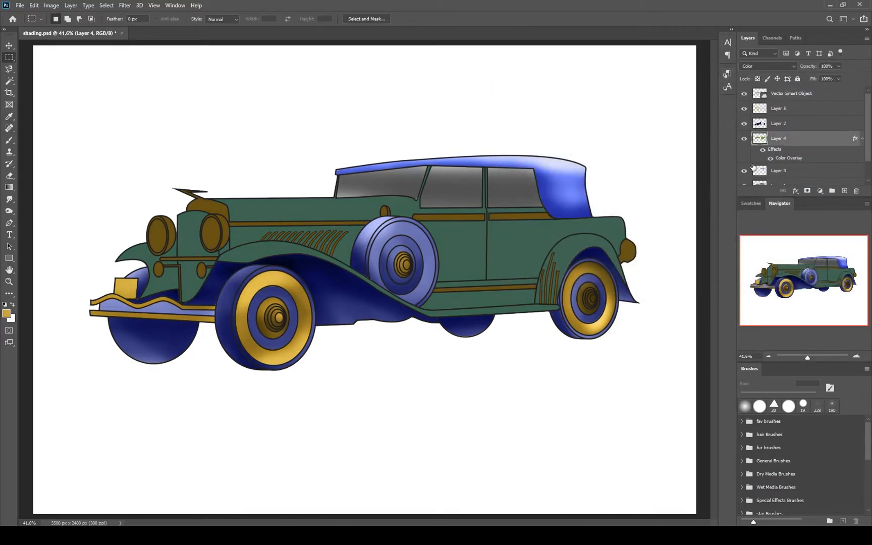
Rasterize Layer 4's layer style and set its blending mode to Color
right_click(804, 140)
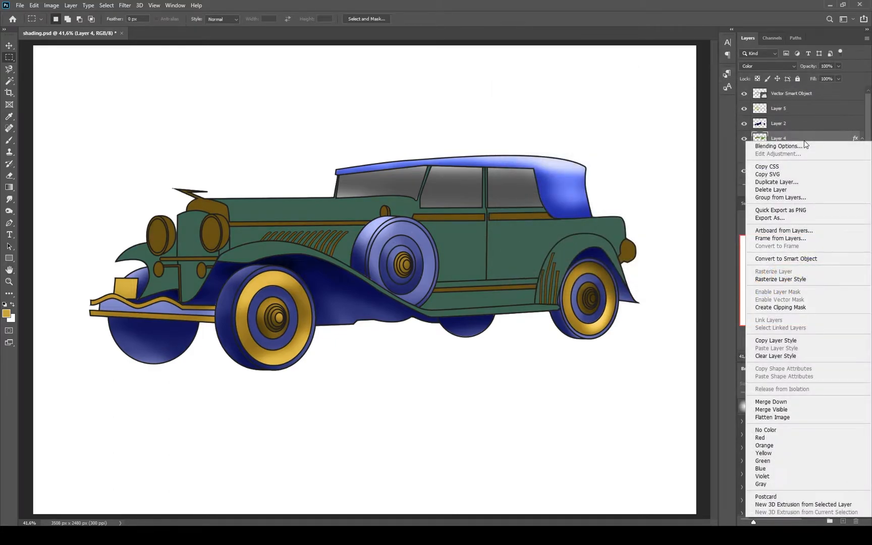
left_click(781, 281)
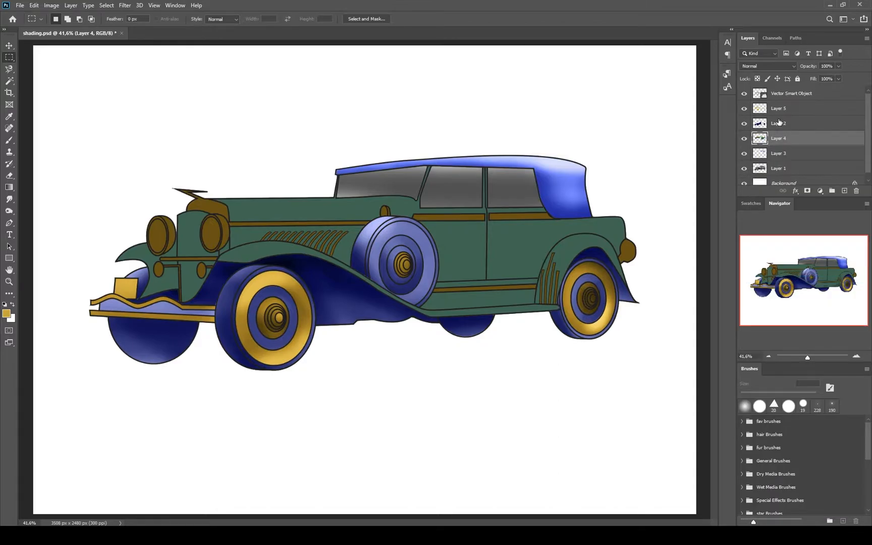
left_click(788, 66)
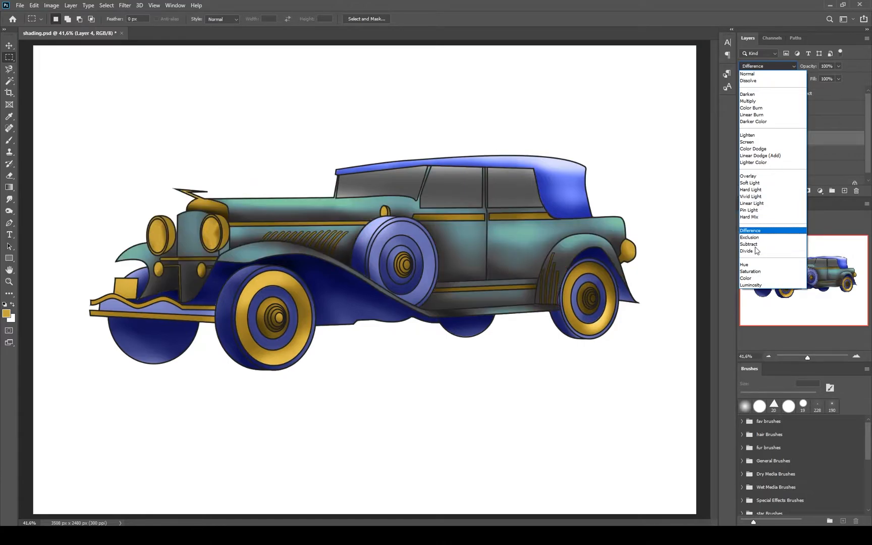
left_click(755, 279)
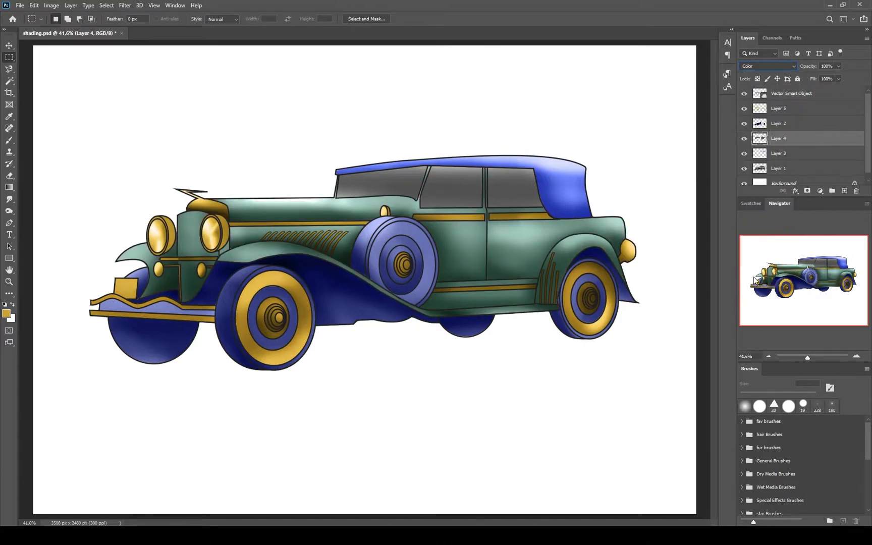
Recolour the roof on Layer 3 with a dark green Color Overlay, rasterize the style, and set the blending mode to Multiply
double_click(818, 153)
left_click(714, 106)
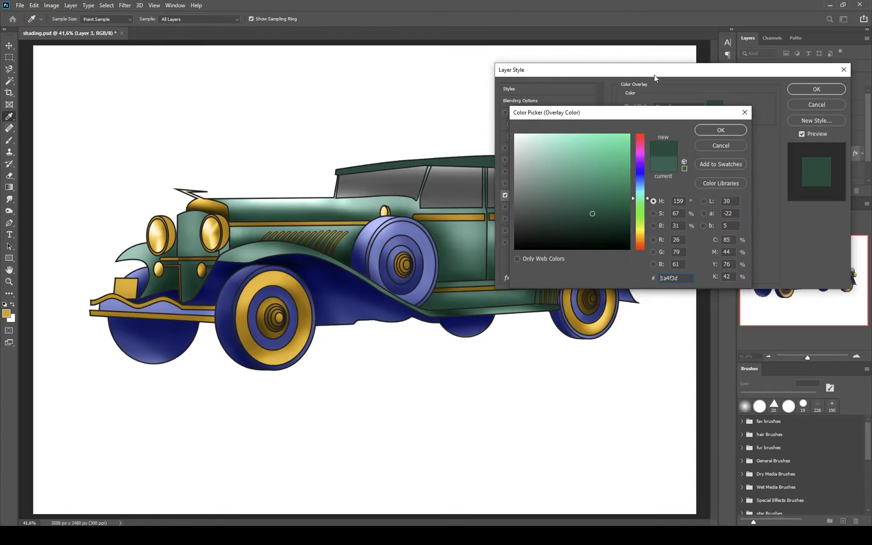
left_click(711, 130)
left_click(817, 88)
right_click(811, 151)
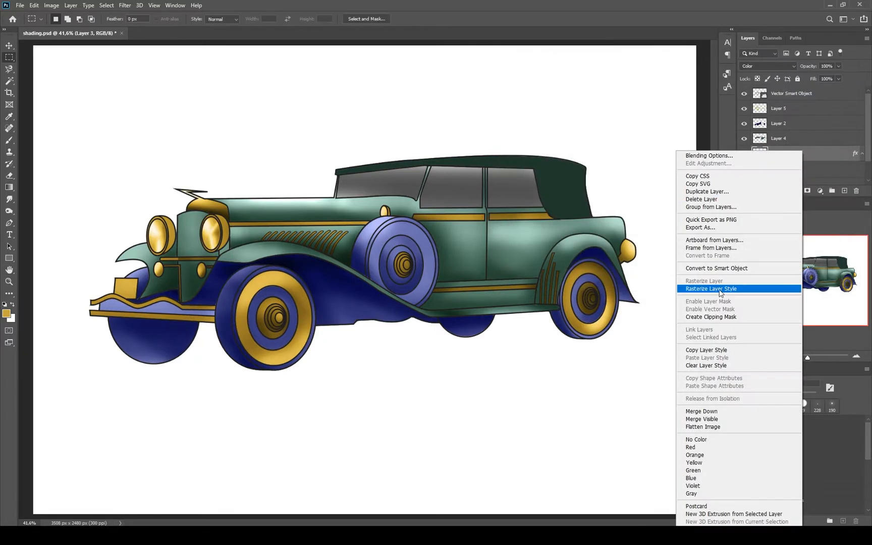
left_click(789, 66)
left_click(769, 101)
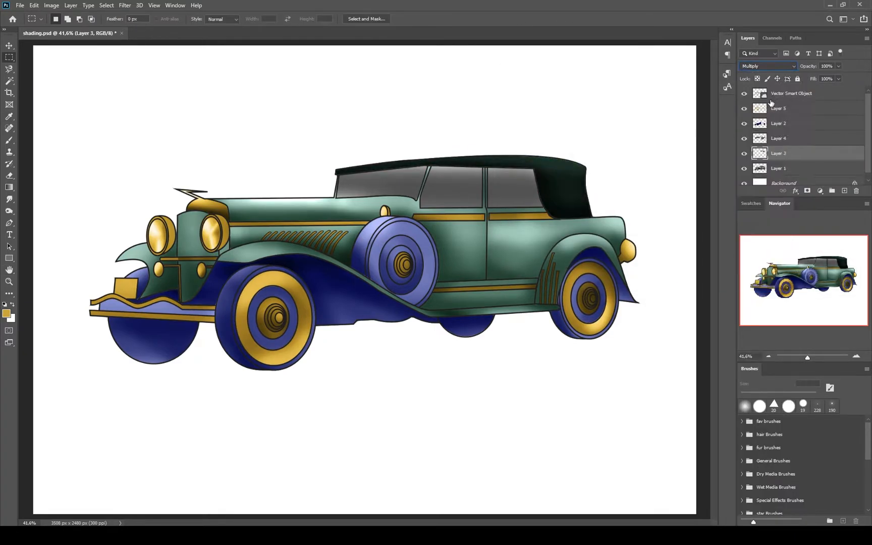
Recolour the tyres and underbody on Layer 2 with a dark green Color Overlay, rasterize the style, and set blending to Darken
left_click(9, 46)
double_click(828, 125)
left_click(816, 90)
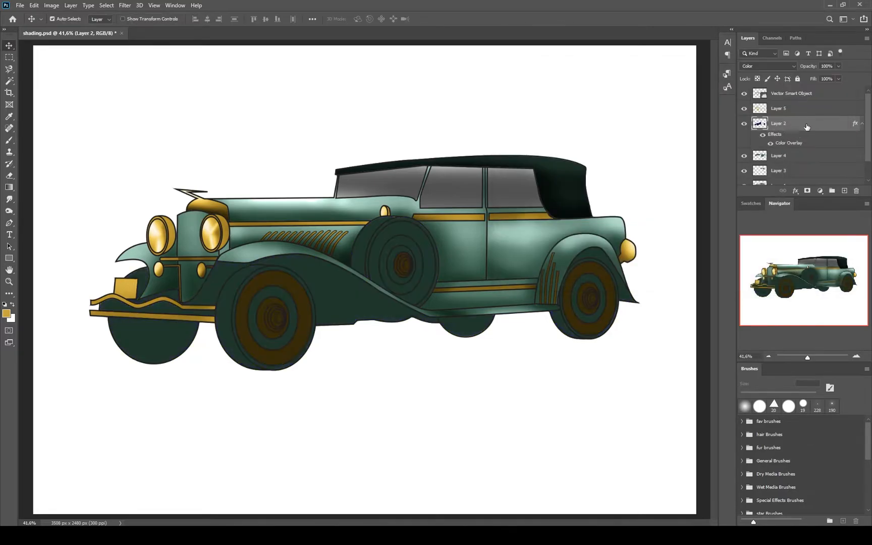
left_click(790, 66)
left_click(776, 97)
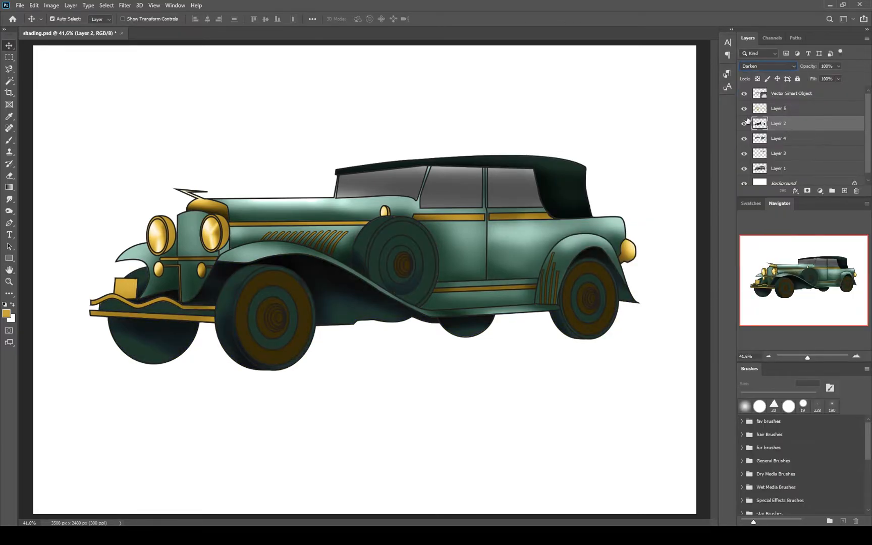
Load Layer 5's gold trim as a selection, delete that area from Layer 2 and Layer 4, and deselect
left_click(762, 112)
left_click(760, 110, "ctrl")
left_click(807, 126)
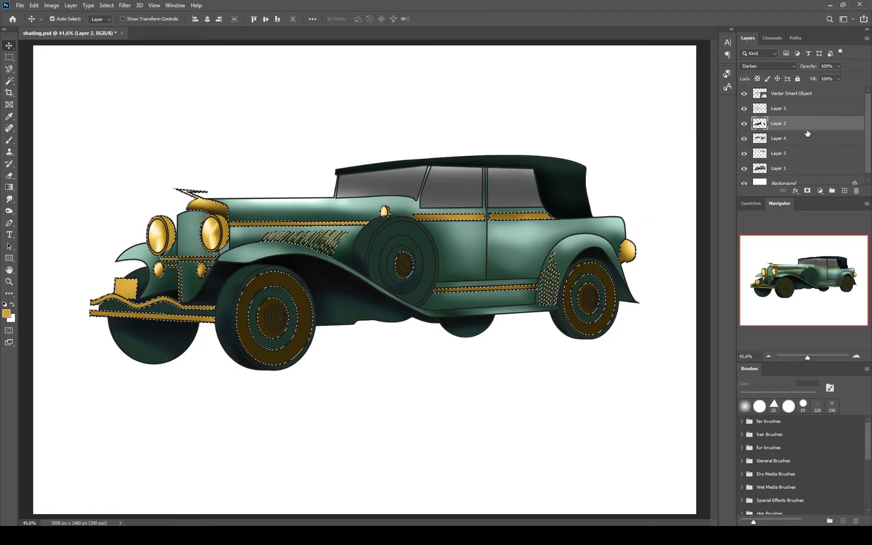
key("Delete")
left_click(800, 141)
key("Delete")
left_click(798, 154)
left_click(9, 57)
left_click(780, 109)
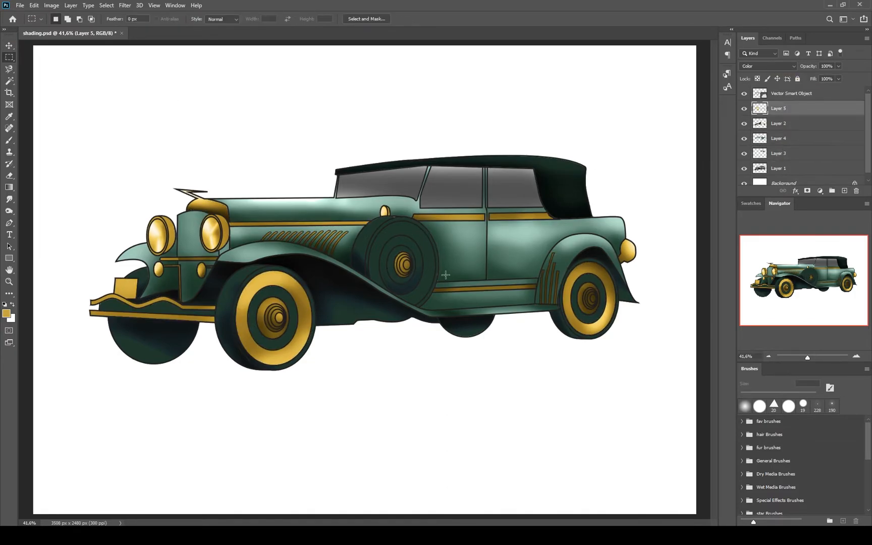
Select the spare wheel's whitewall ring with the Magnetic Lasso and fill it with the gold foreground colour on Layer 5
scroll(417, 252, "up", 3)
key("l")
left_click(345, 213)
left_click(346, 212)
left_click(359, 233, "alt")
left_click(360, 233)
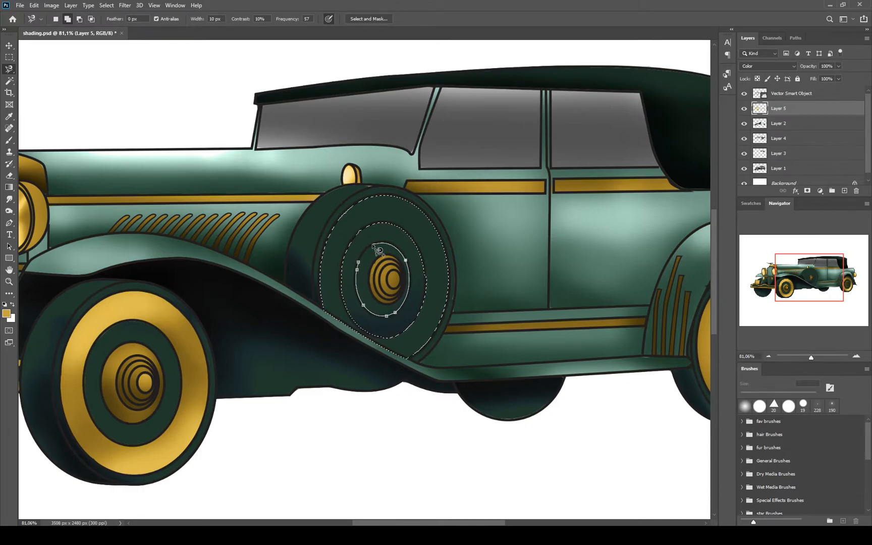
scroll(505, 310, "down", 3)
key("alt+BackSpace")
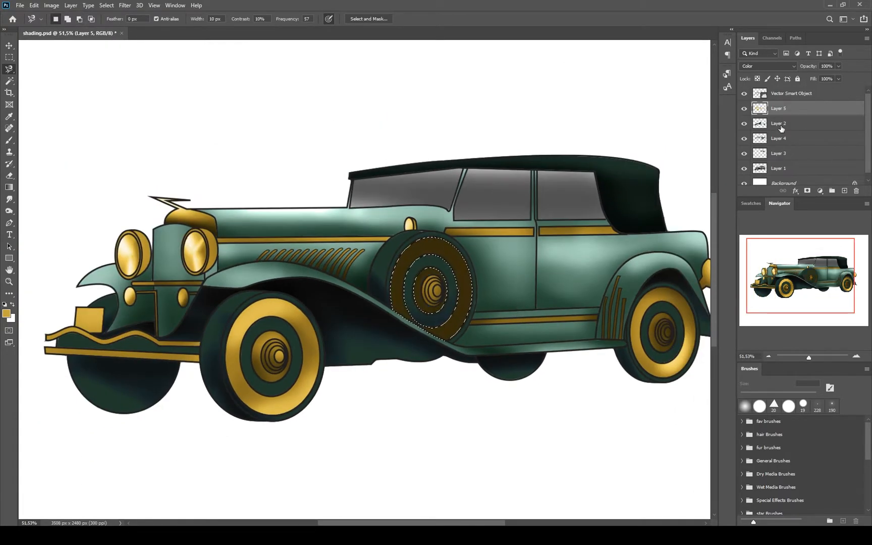
Delete the selected spare-wheel ring area from Layer 2 and deselect
left_click(784, 127)
key("Delete")
key("ctrl+d")
left_click(9, 57)
scroll(227, 191, "down", 3)
scroll(226, 191, "up", 1)
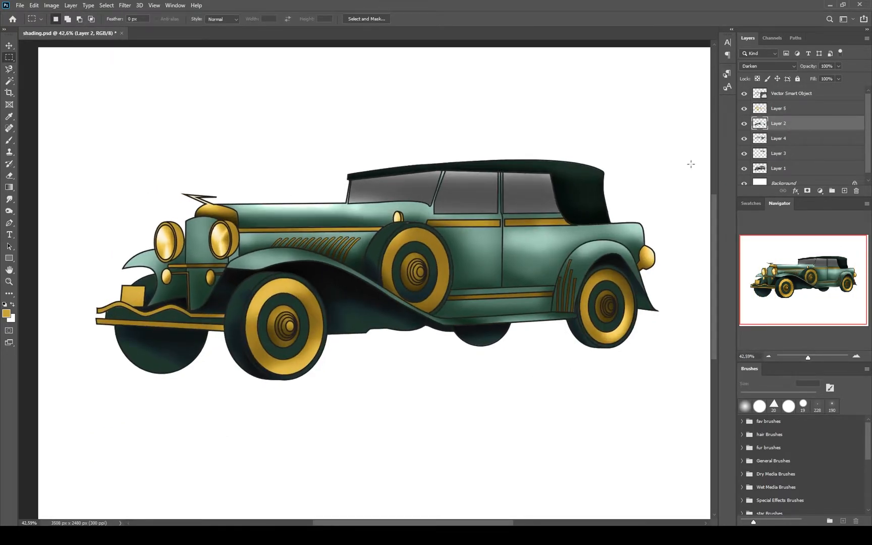
View shaded Layer 1 on its own, and show all the other layers again
left_click(787, 168)
left_click(744, 169, "alt")
left_click(744, 169, "alt")
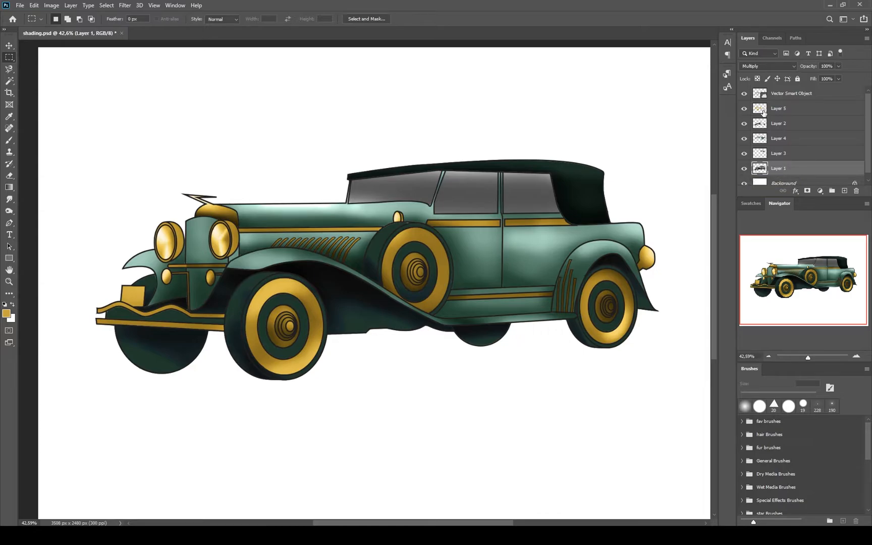
Hide the flat colour layers 3, 4, 2 and 5, keeping only the shading and line art visible
left_click(820, 191)
left_click(820, 192)
left_click(820, 191)
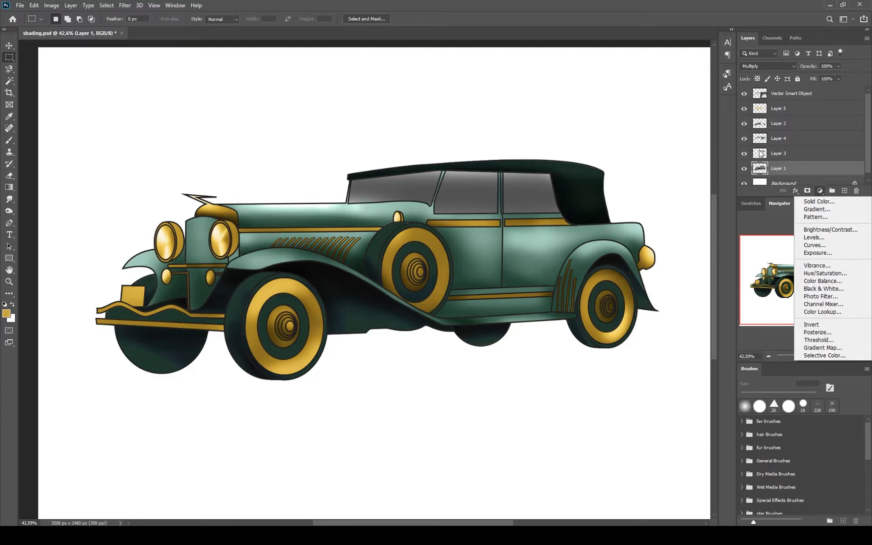
left_click(741, 155)
left_click(744, 153)
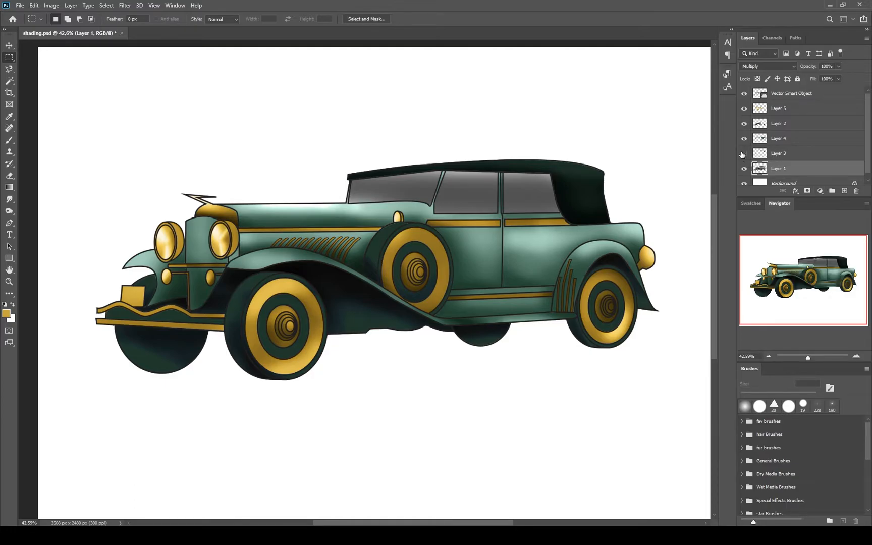
left_click(744, 138)
left_click(744, 124)
left_click(744, 109)
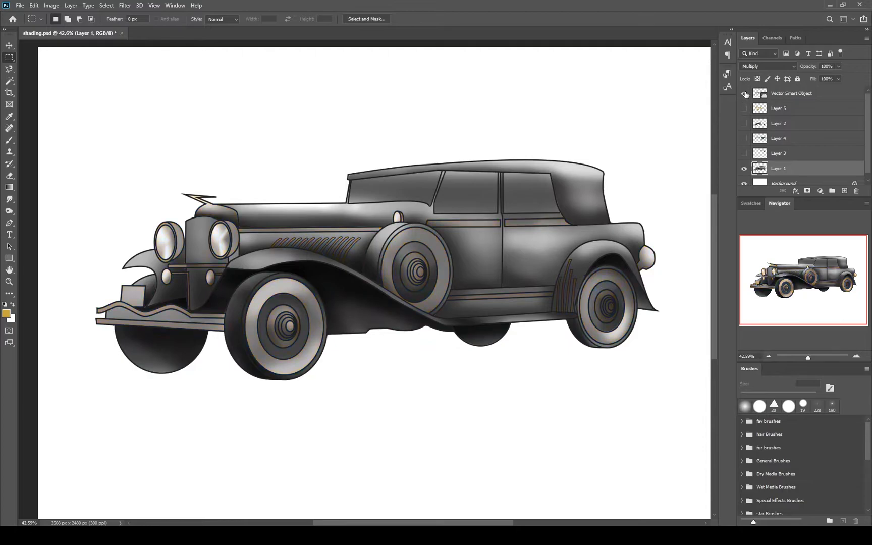
left_click(744, 94)
left_click(744, 94)
Load Layer 4's car-body area as a selection and create a new empty layer above the Vector Smart Object
left_click(764, 141)
left_click(762, 141, "ctrl")
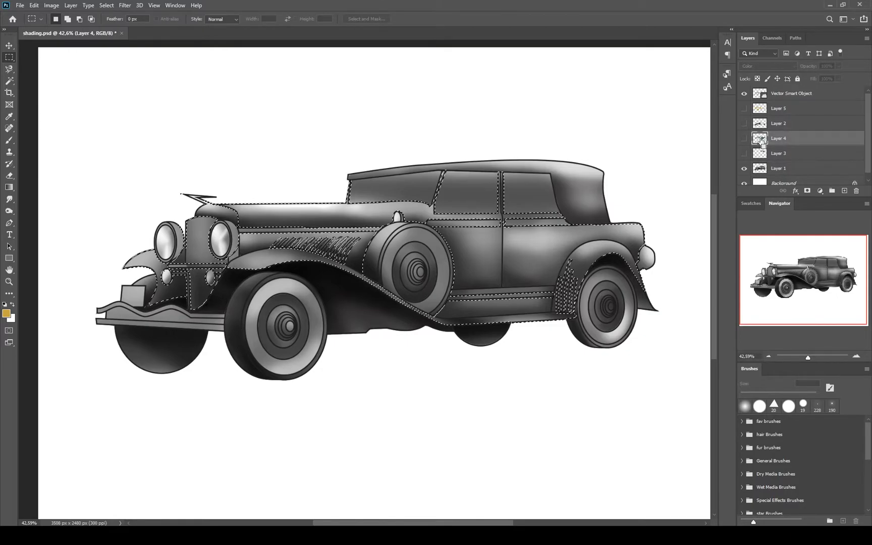
left_click(808, 95)
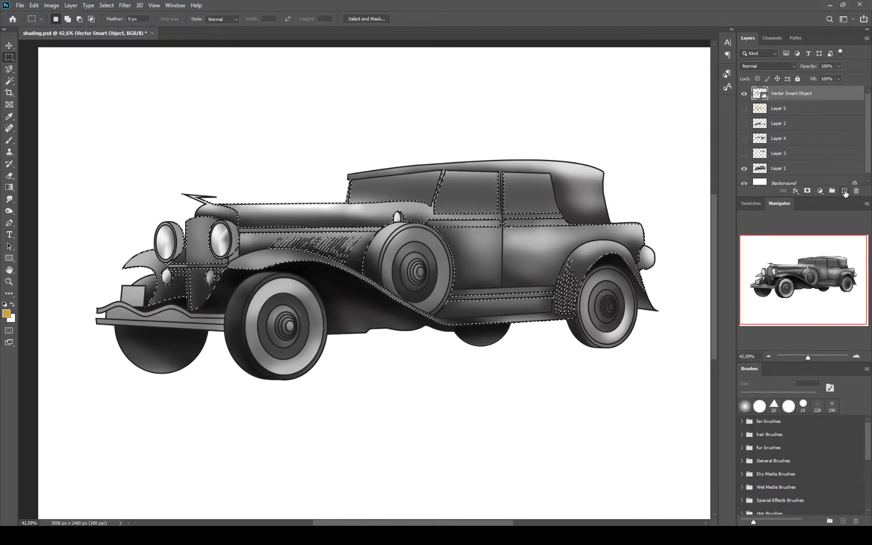
left_click(845, 191)
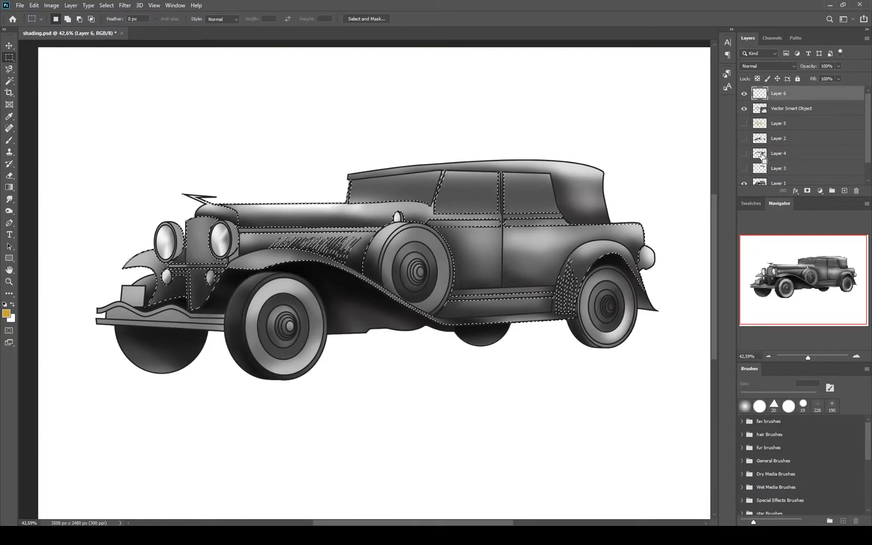
left_click(794, 159)
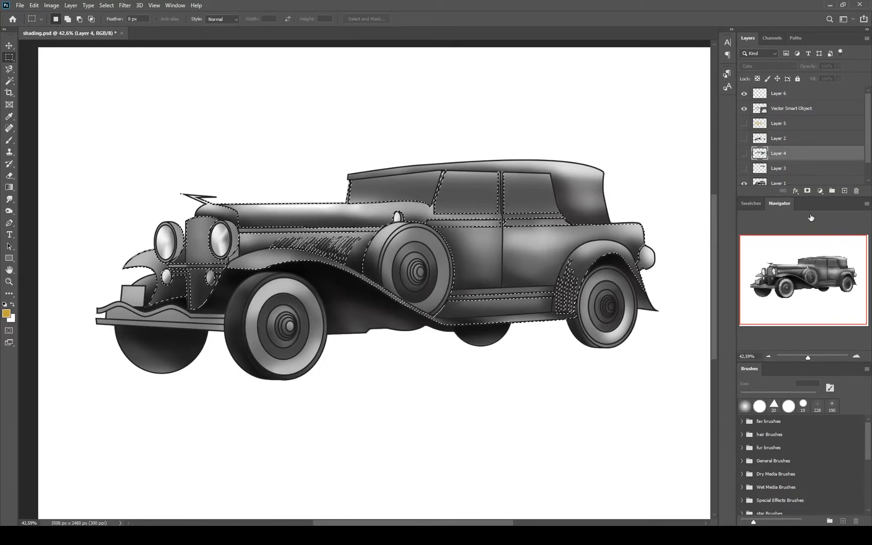
left_click(794, 96)
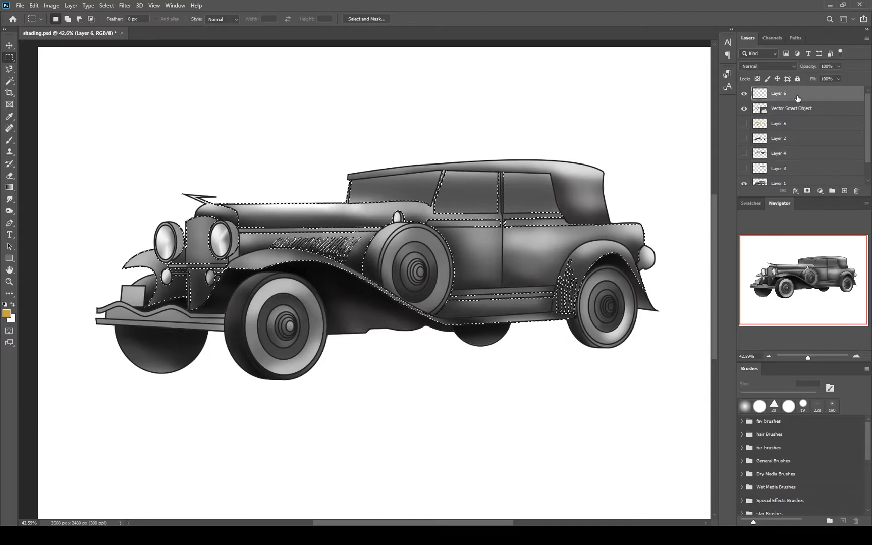
Add a Gradient Map adjustment limited to the selected car body and open its gradient for editing
left_click(818, 192)
left_click(820, 350)
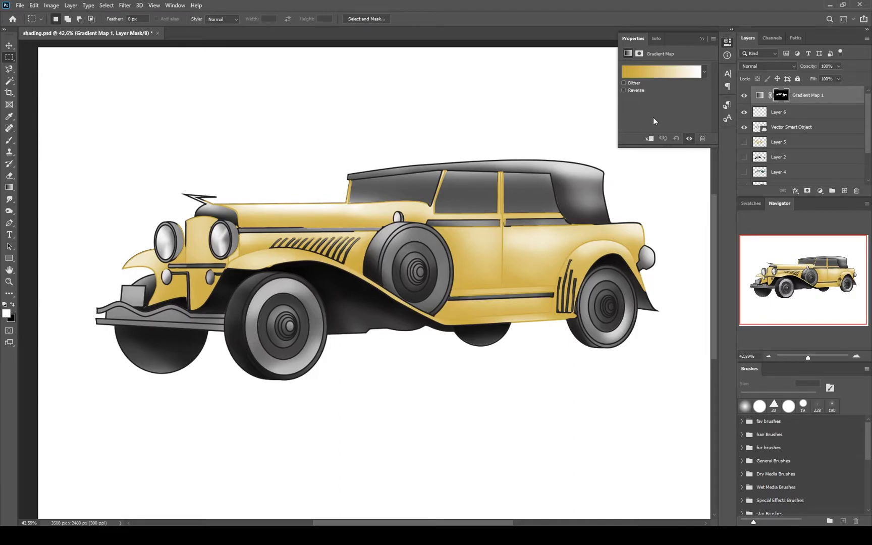
left_click(652, 76)
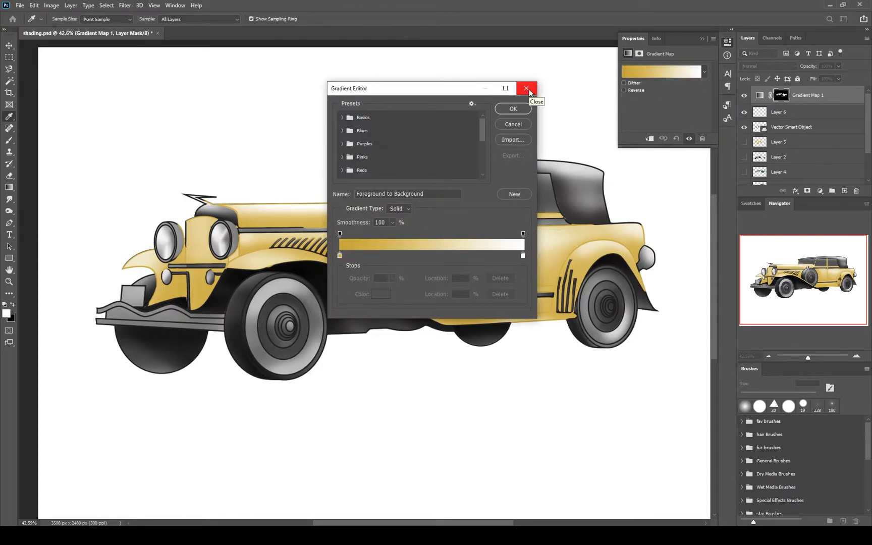
left_click_drag(441, 91, 668, 84)
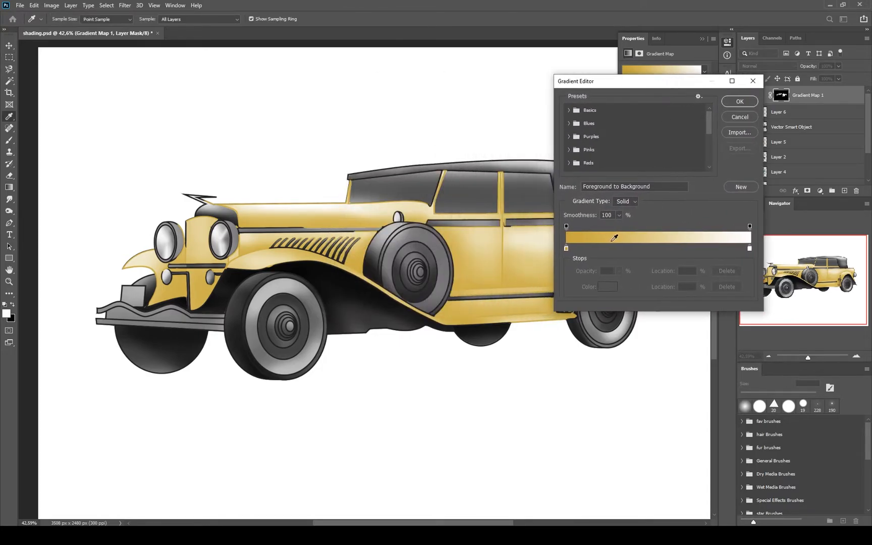
Try several Blues gradient presets on the car body, including Blue_03, Blue_08 and Blue_17, and discard the changes
left_click(569, 110)
left_click(569, 110)
left_click(569, 123)
left_click(610, 138)
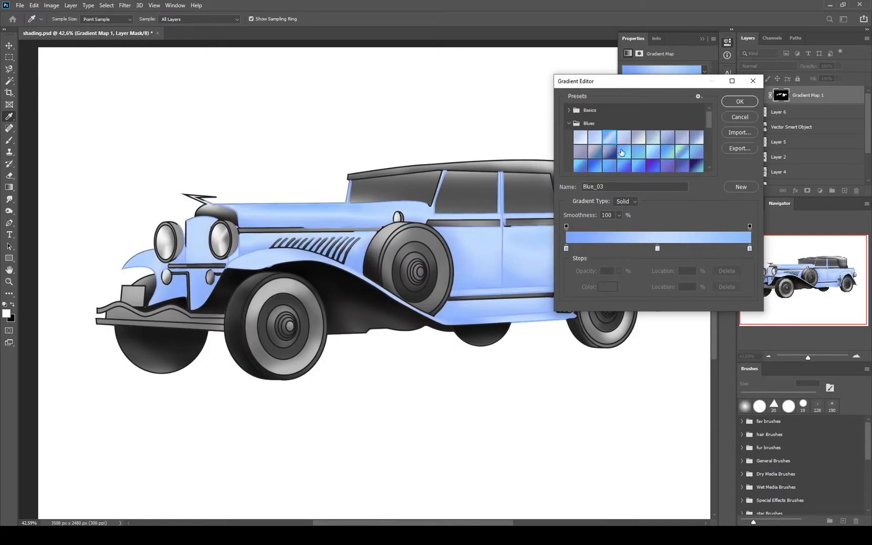
left_click(611, 152)
left_click(641, 151)
left_click(668, 152)
left_click(697, 152)
left_click(696, 138)
left_click(682, 137)
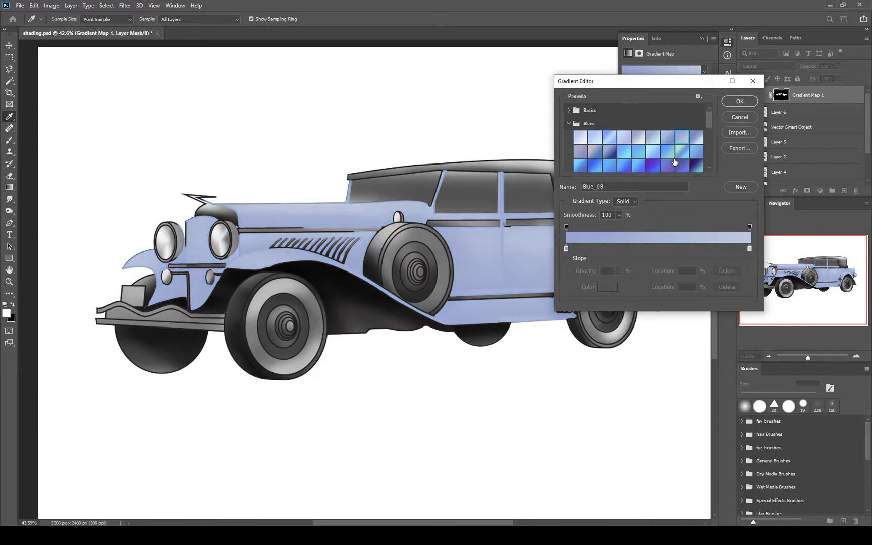
left_click(682, 152)
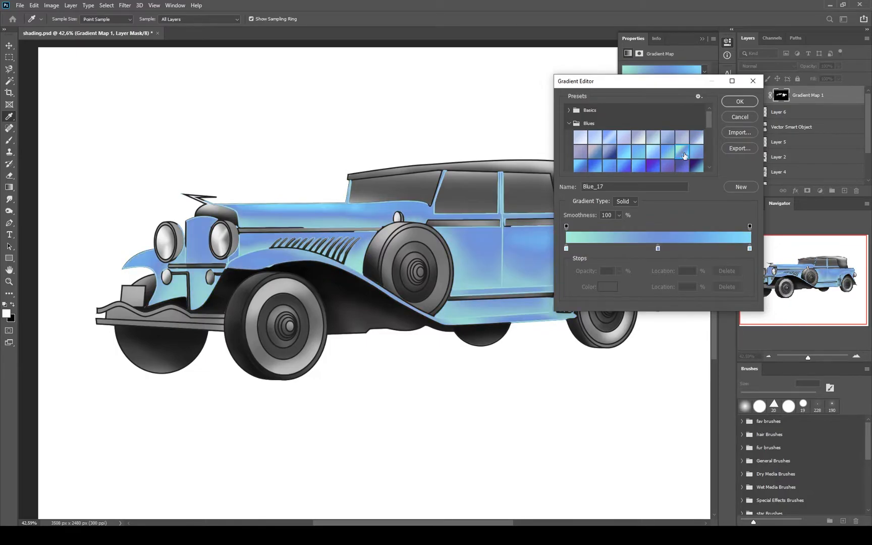
left_click(737, 119)
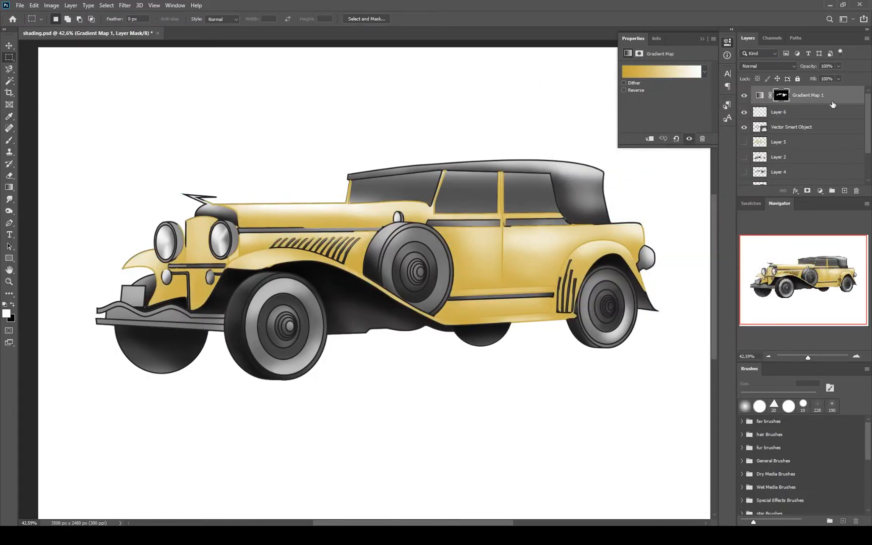
Replace the body's Gradient Map adjustment with a new one masked to the whole car from Layer 1
key("Delete")
left_click(760, 162, "ctrl")
scroll(777, 167, "up", 1)
left_click(820, 191)
left_click(823, 349)
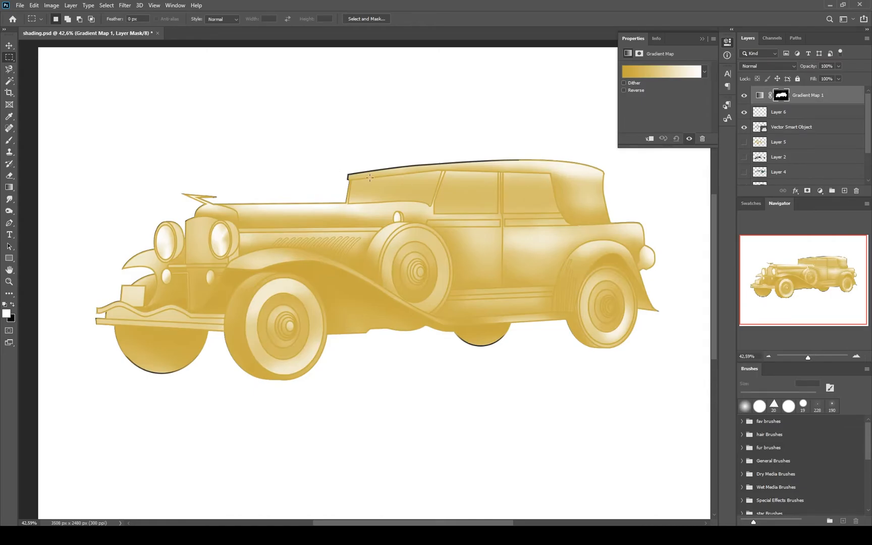
Try the Pink_11 gradient preset on the whole-car Gradient Map and apply Pink_15
left_click(661, 71)
left_click(569, 134)
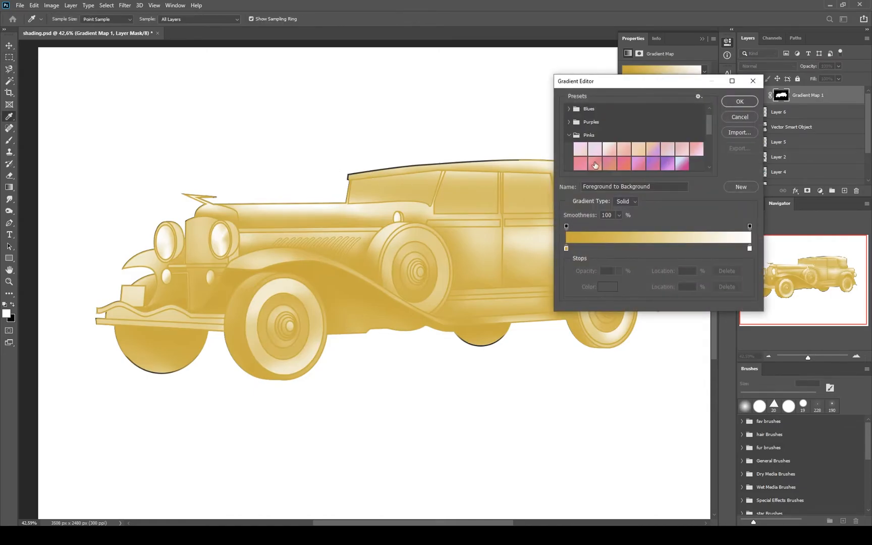
left_click(590, 164)
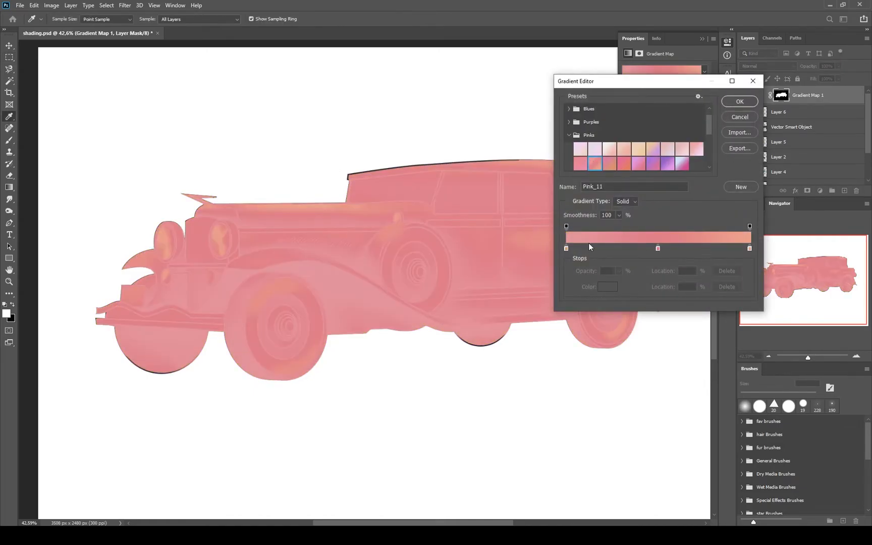
left_click(567, 249)
left_click(653, 163)
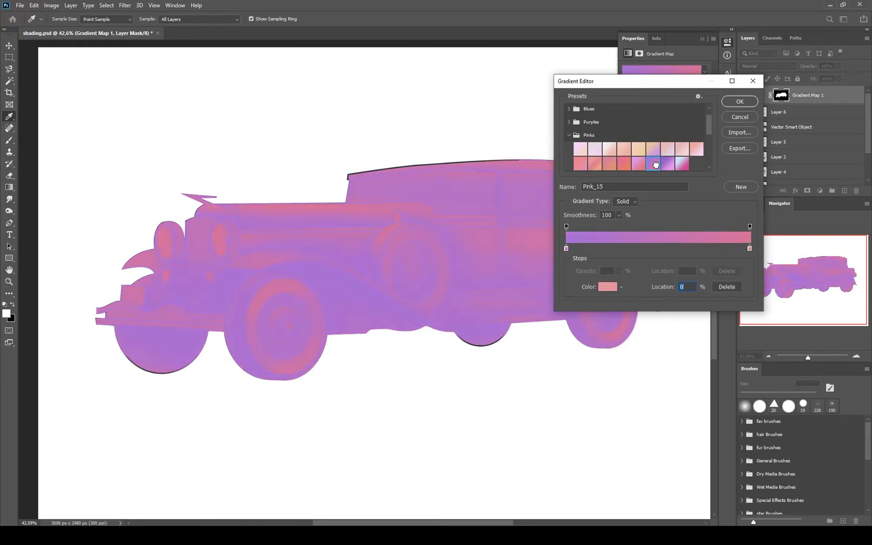
left_click(740, 103)
Load the Red_01 preset into the whole-car Gradient Map as the base gradient
left_click(662, 70)
left_click(569, 163)
scroll(575, 156, "down", 2)
left_click(579, 155)
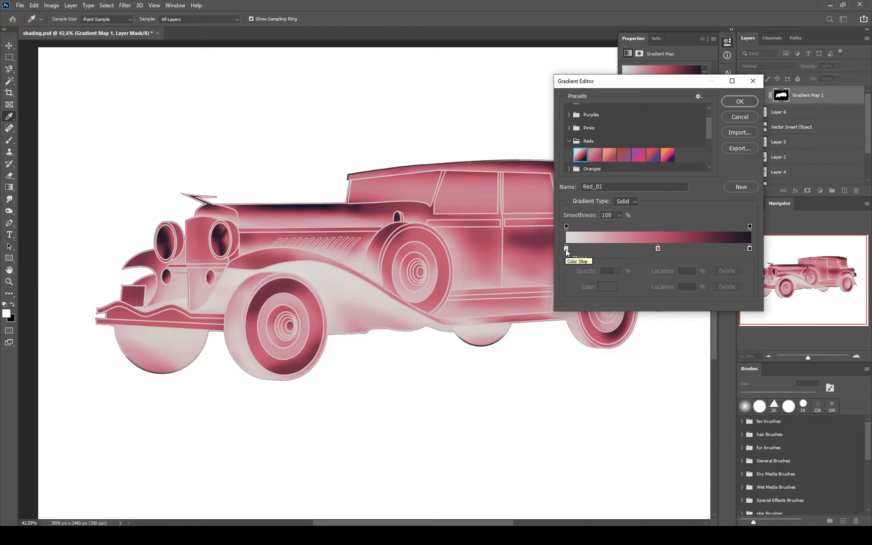
left_click_drag(631, 83, 720, 93)
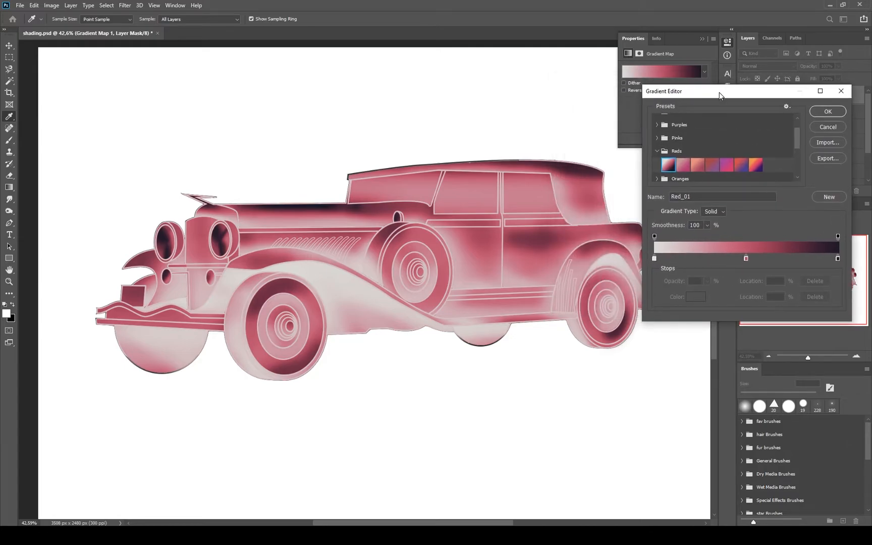
Set the gradient's colour stop at 0% to dark olive green 202d05
double_click(653, 259)
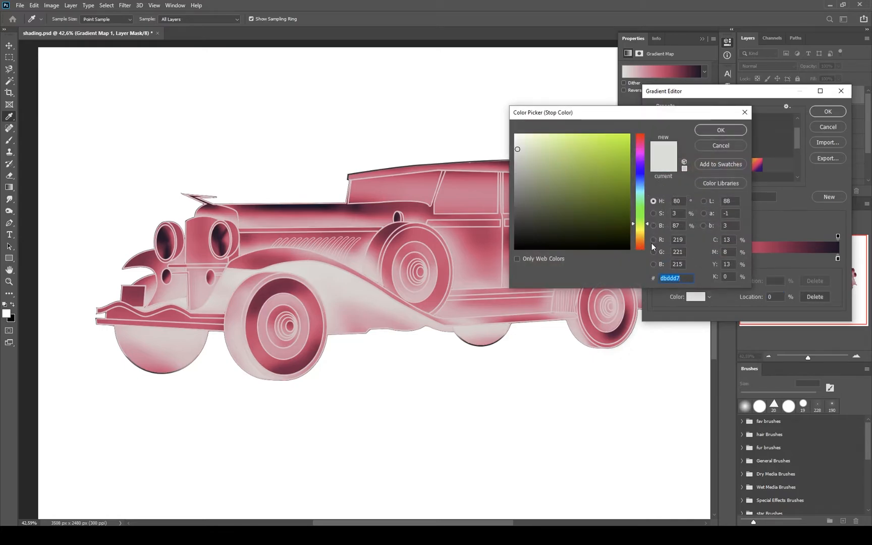
left_click(613, 216)
left_click_drag(613, 217, 617, 229)
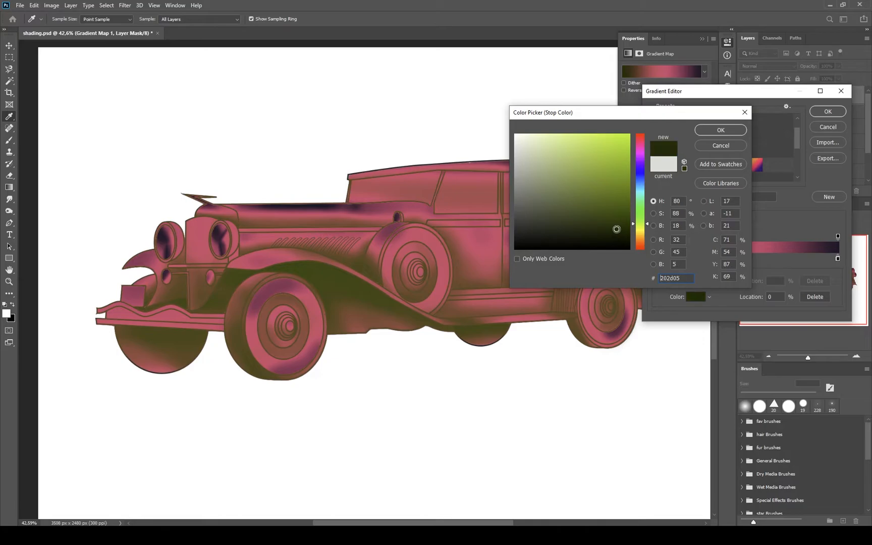
left_click(721, 132)
Set the gradient's middle colour stop at 50% to green 42c831
double_click(746, 259)
left_click(746, 205)
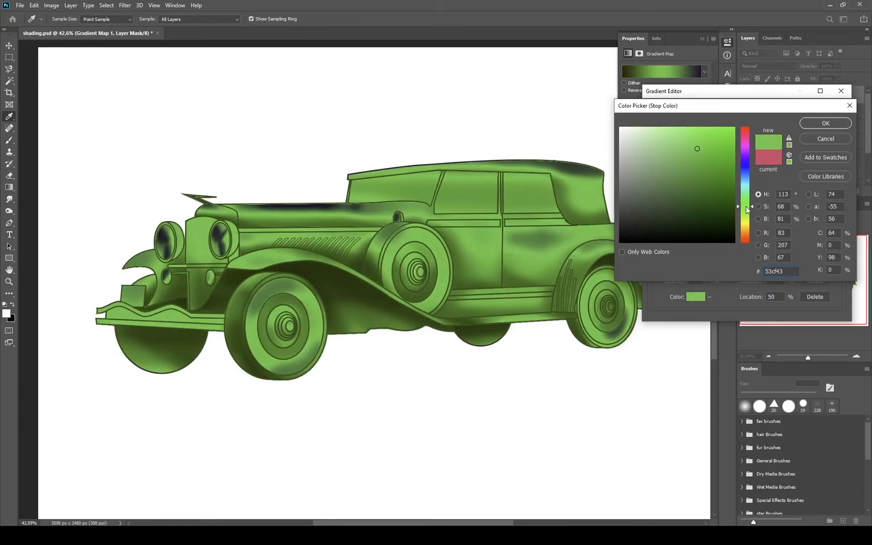
left_click_drag(719, 179, 686, 206)
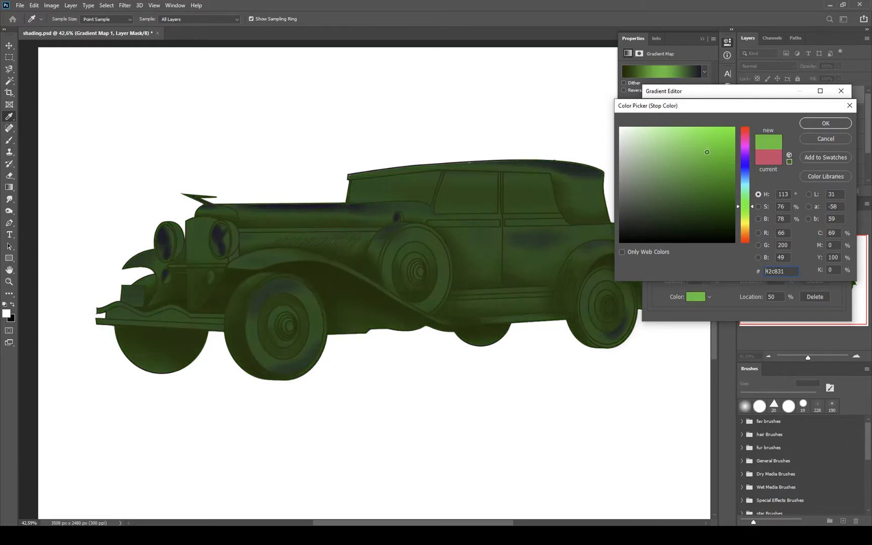
left_click(707, 152)
key("Return")
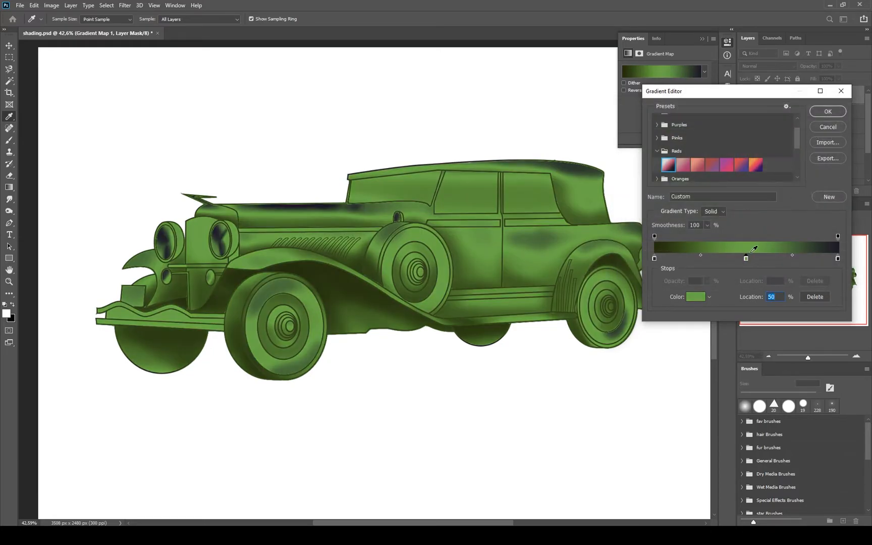
Set the gradient's colour stop at 100% to pale green d3f5cc and apply the edited gradient
double_click(837, 259)
left_click(745, 225)
mouse_move(711, 140)
left_mouse_down()
mouse_move(691, 131)
mouse_move(627, 130)
left_mouse_up()
left_click(746, 207)
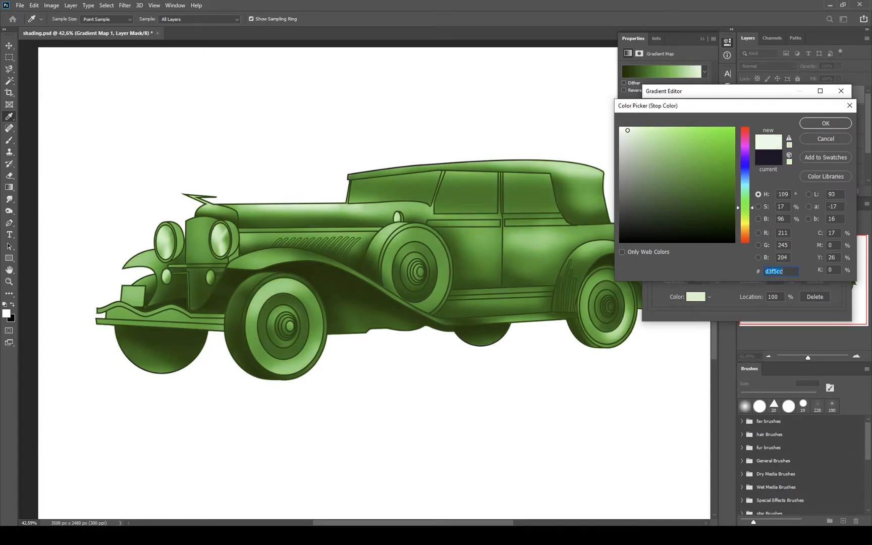
left_click(826, 123)
left_click(814, 118)
key("m")
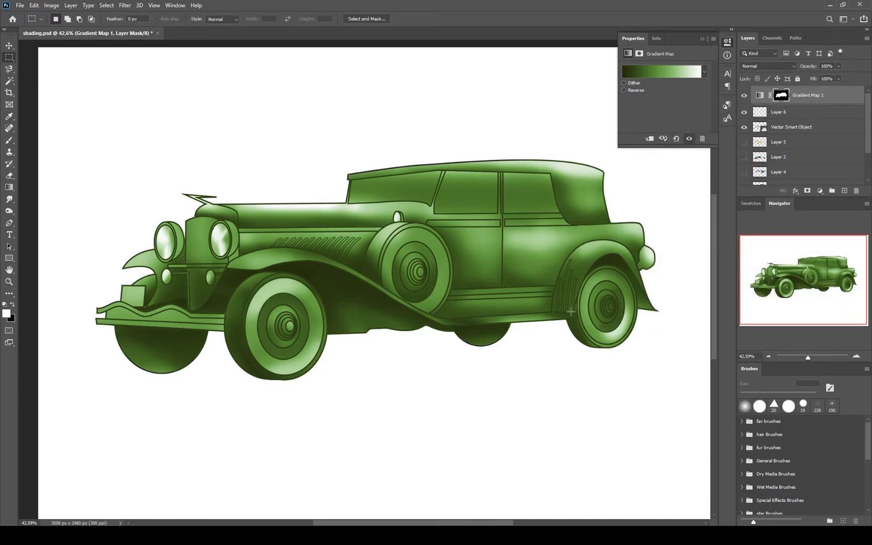
Load Layer 5's trim area as a selection and add a new layer with a Gradient Map adjustment masked to it
left_click(762, 144, "ctrl")
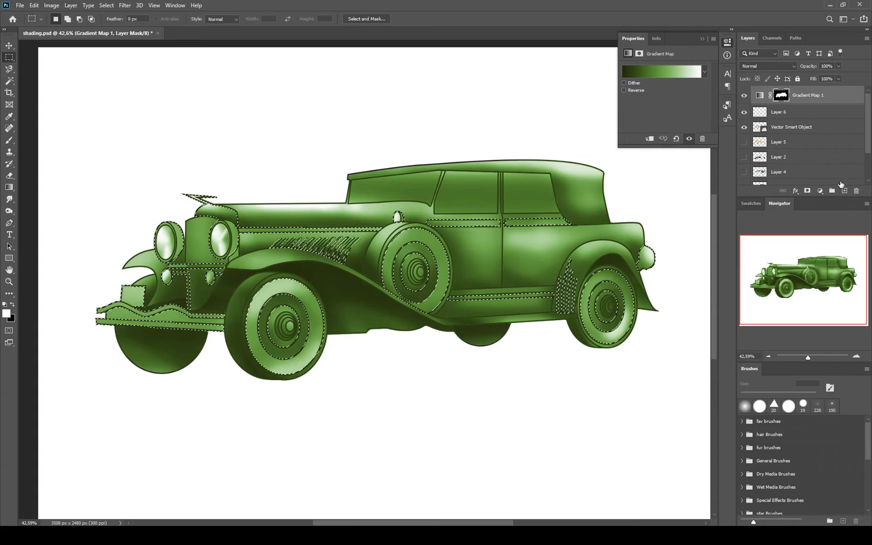
left_click(845, 191)
left_click(819, 190)
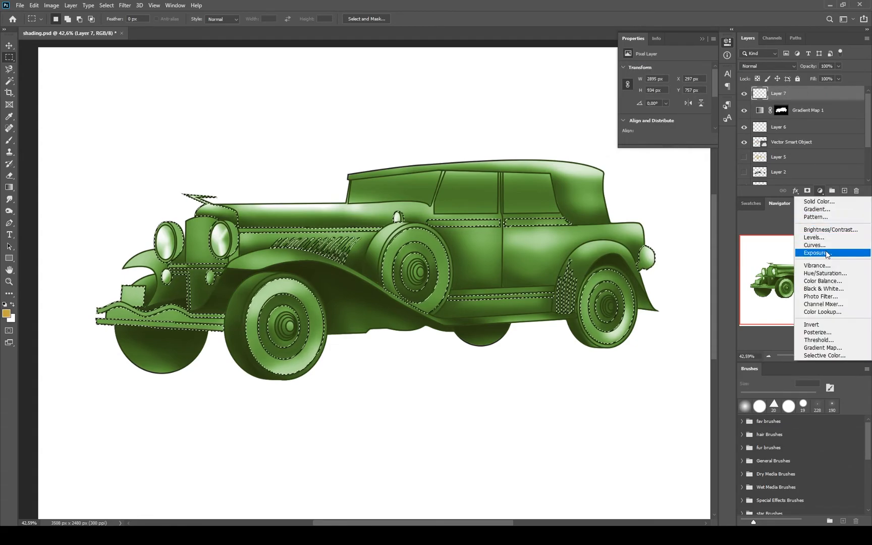
left_click(816, 347)
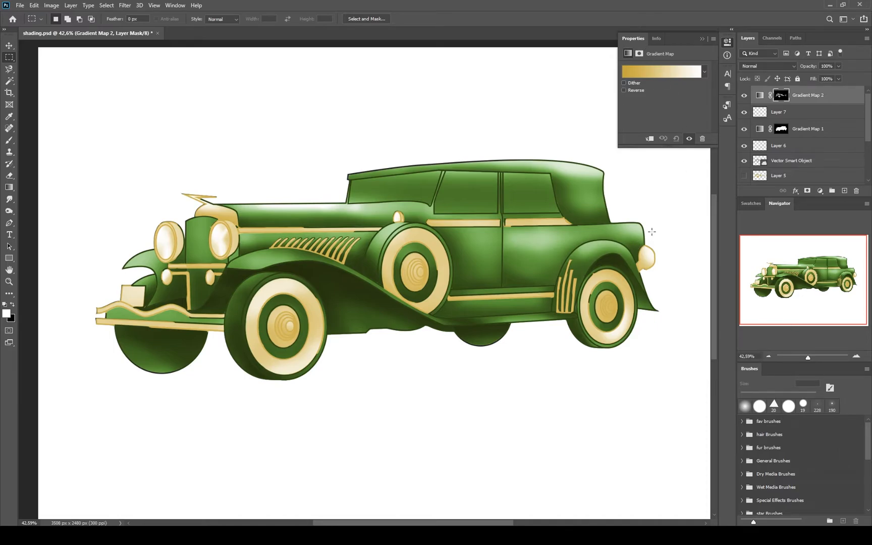
Set the trim gradient's colour stop at 0% to dark brown 774709
left_click(661, 71)
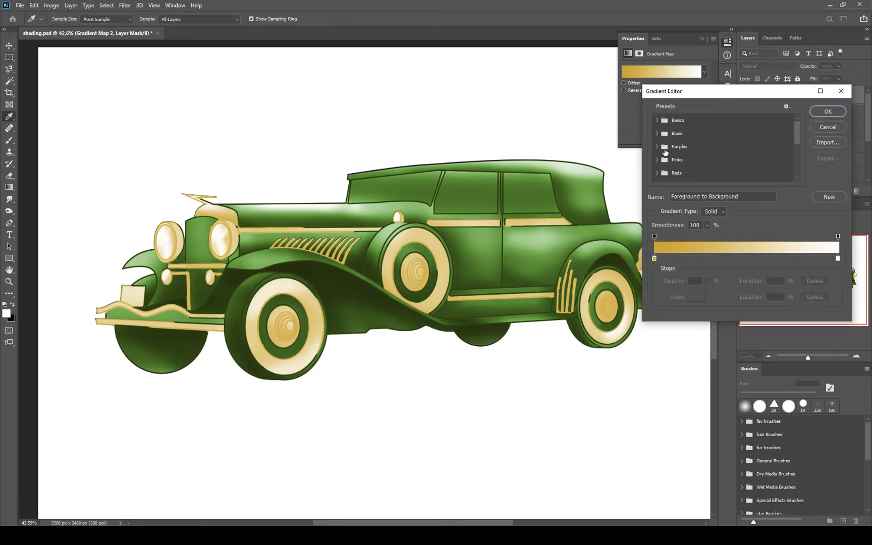
double_click(655, 258)
left_click(726, 189)
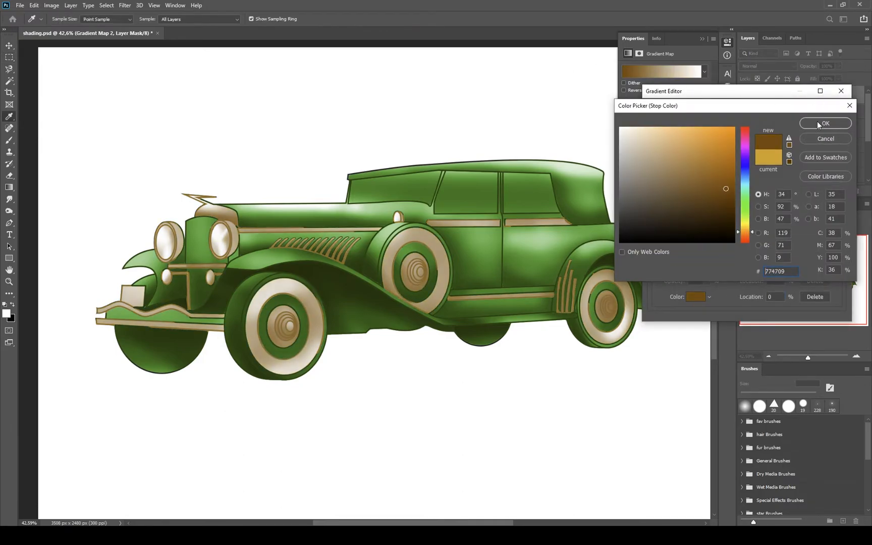
left_click(818, 122)
Add a colour stop at 50% to the trim gradient and set it to orange-gold e8a043
left_click(746, 258)
double_click(747, 259)
left_click(700, 138)
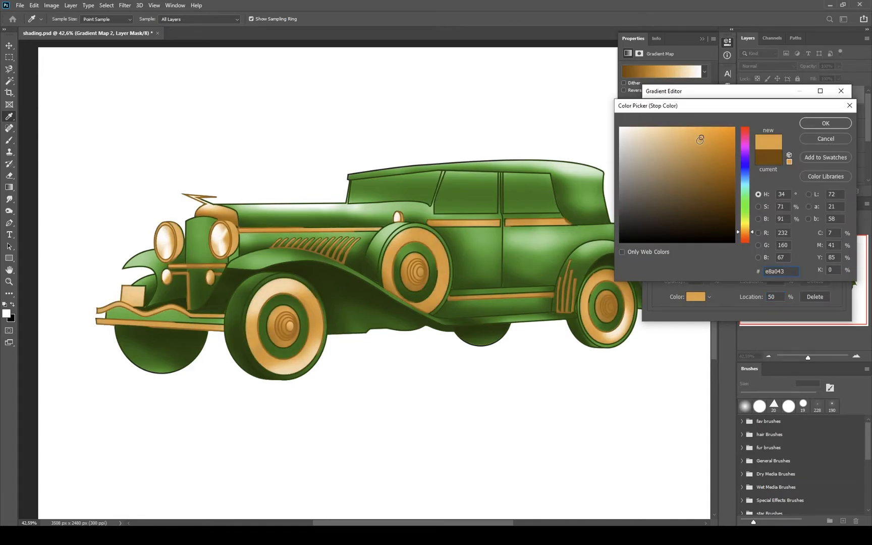
left_click(826, 122)
Set the trim gradient's colour stop at 100% to a pale cream-yellow and apply the edited gradient
double_click(837, 259)
left_click(683, 133)
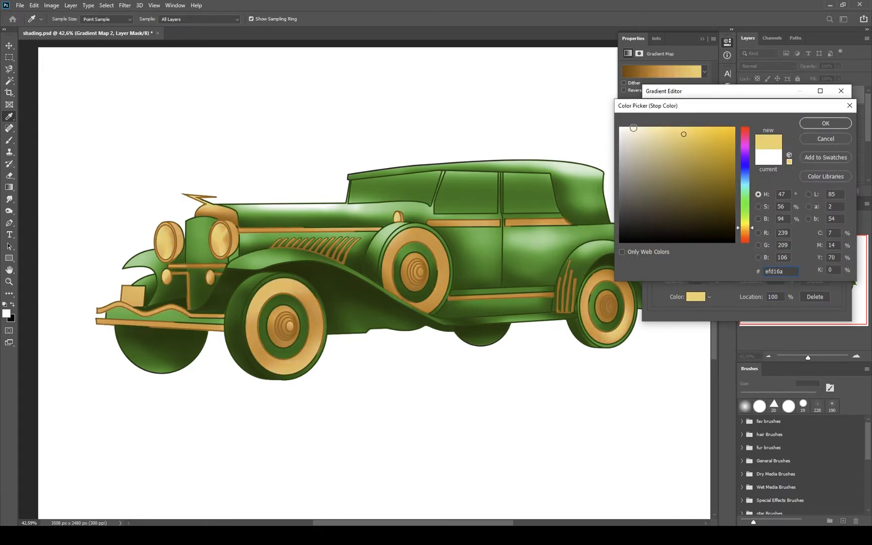
left_click(825, 122)
left_click(828, 114)
key("m")
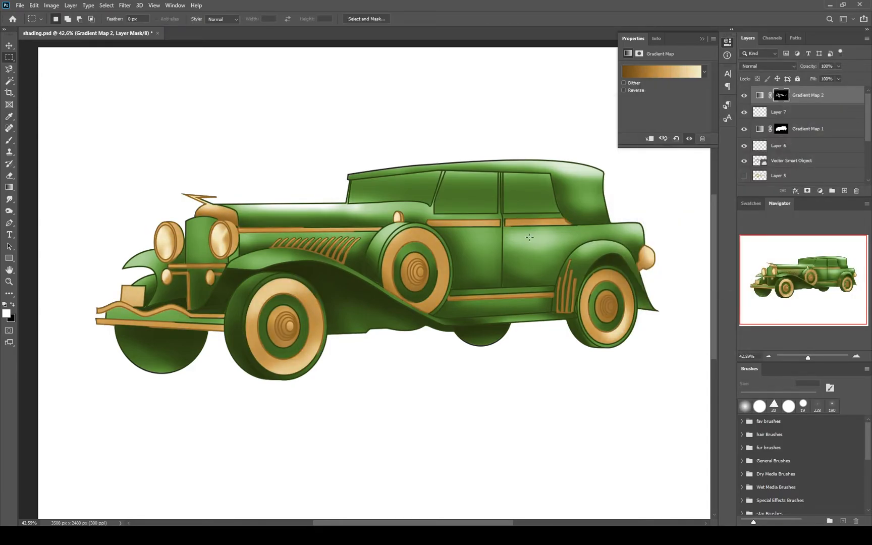
Hide Gradient Map 1 and Gradient Map 2 and show the flat colour layers 5, 2, 4 and 3 again
scroll(761, 175, "down", 3)
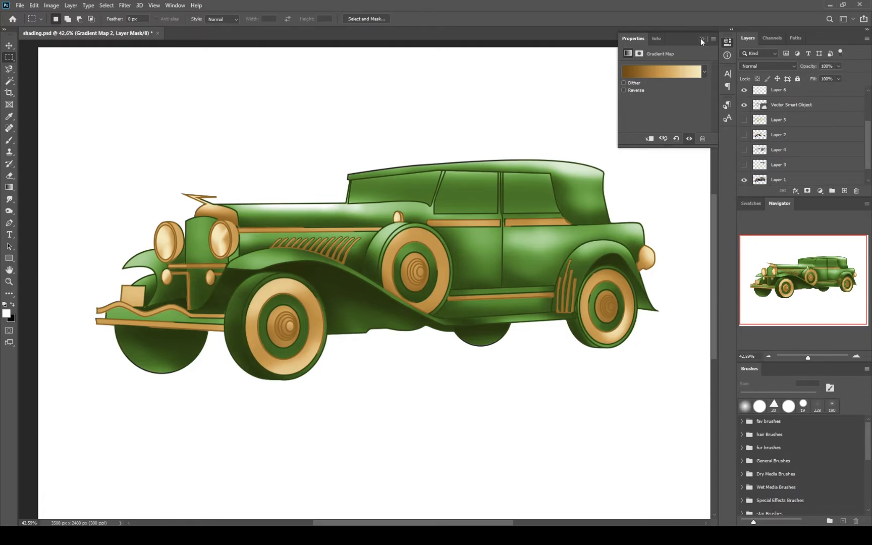
left_click(701, 39)
scroll(801, 169, "up", 3)
left_click(744, 96)
left_click(744, 129)
left_click(744, 176)
scroll(745, 175, "down", 3)
left_click_drag(744, 134, 744, 180)
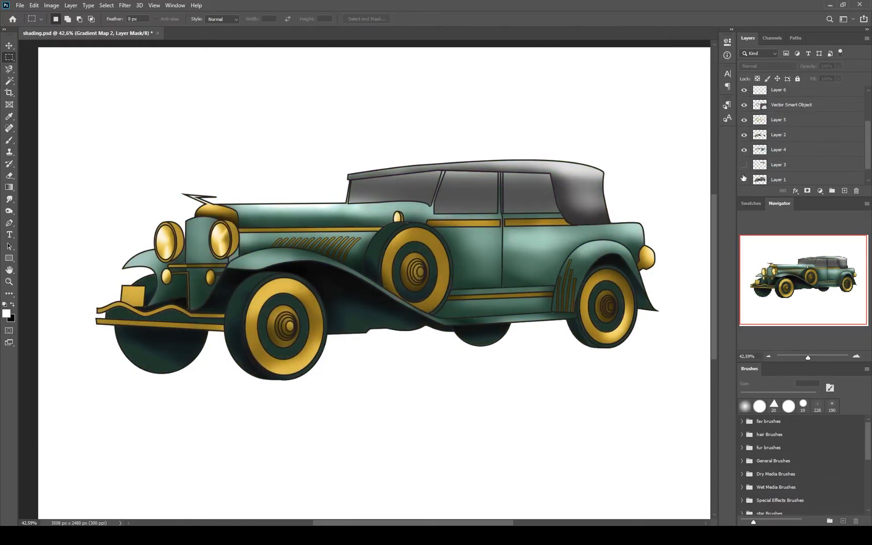
left_click(743, 165)
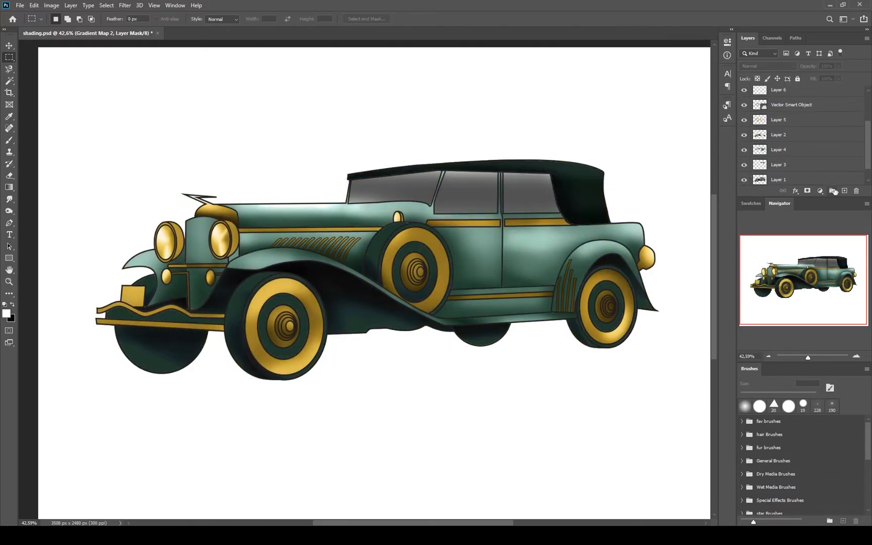
Add a new layer above Layer 5 in Overlay mode and load Layer 1's car silhouette as a selection
left_click(808, 122)
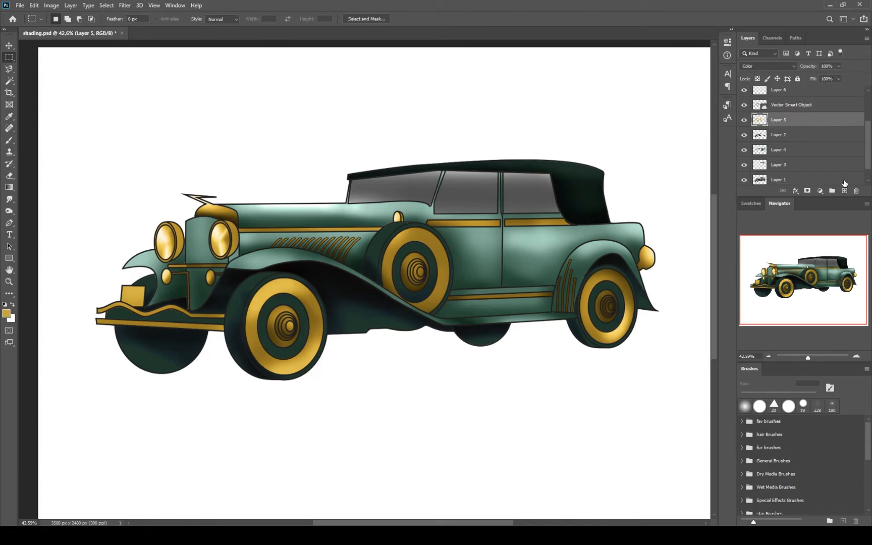
left_click(845, 191)
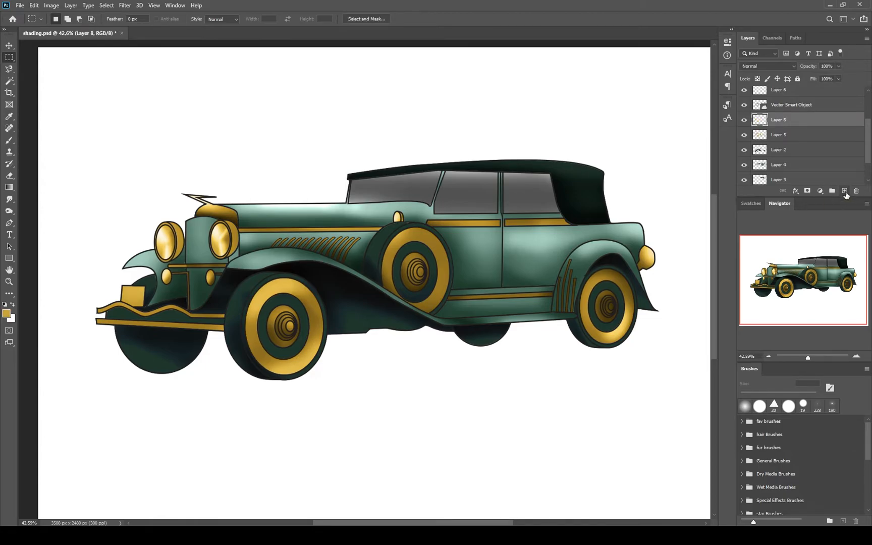
left_click(793, 66)
left_click(769, 177)
scroll(785, 170, "down", 2)
left_click(761, 163, "ctrl")
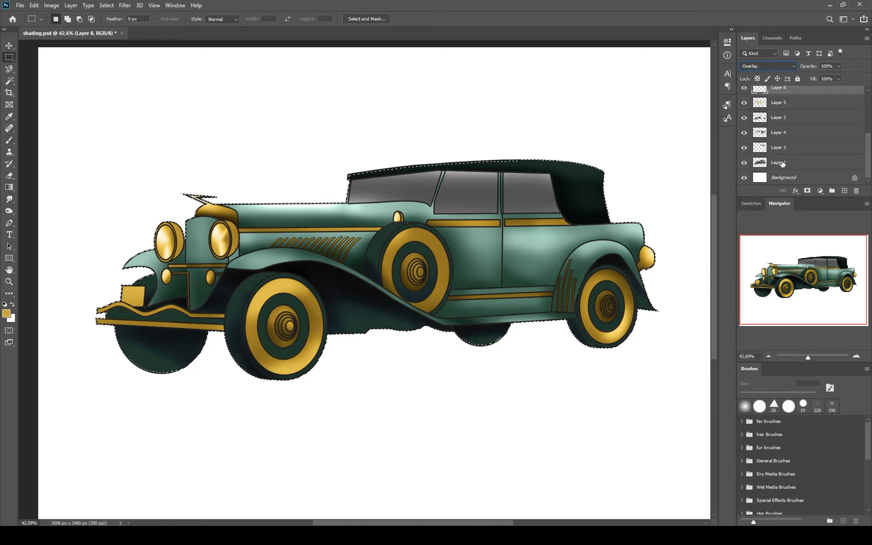
Set the Soft Round brush to 111 px with 38% opacity
key("b")
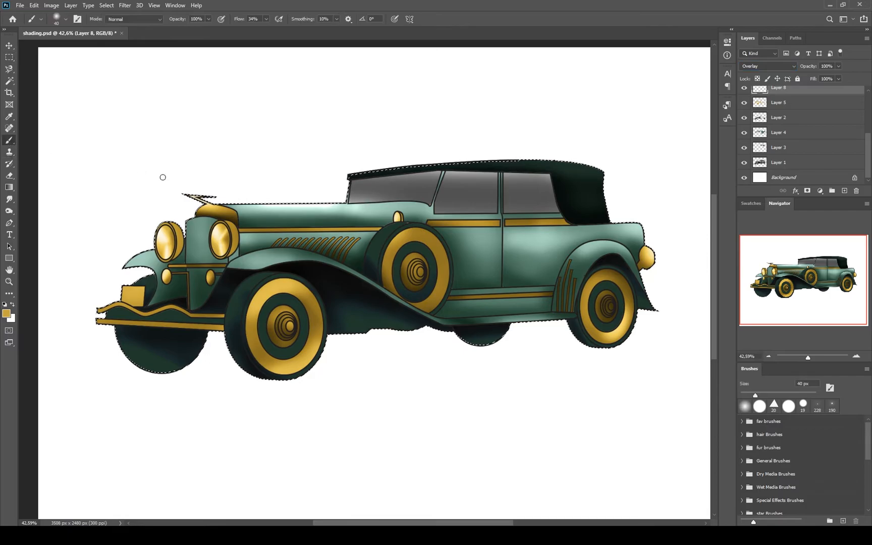
left_click(65, 21)
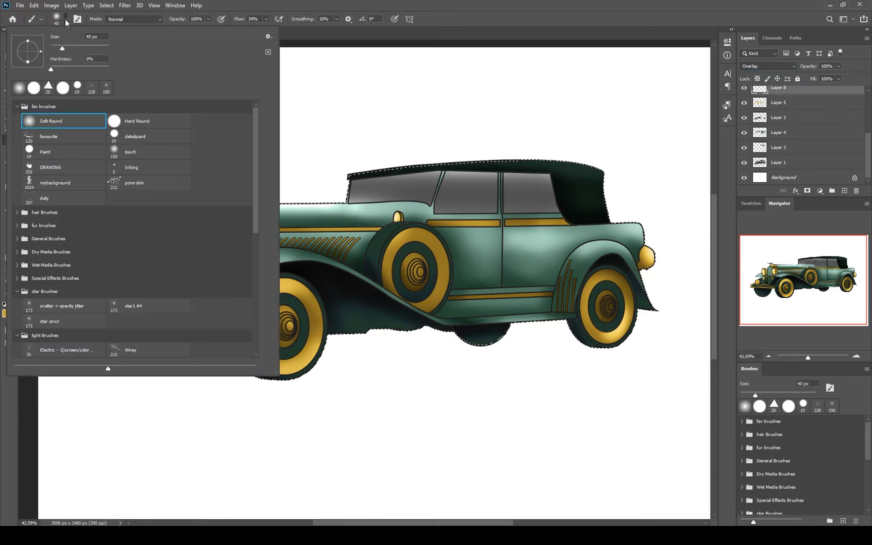
left_click(82, 48)
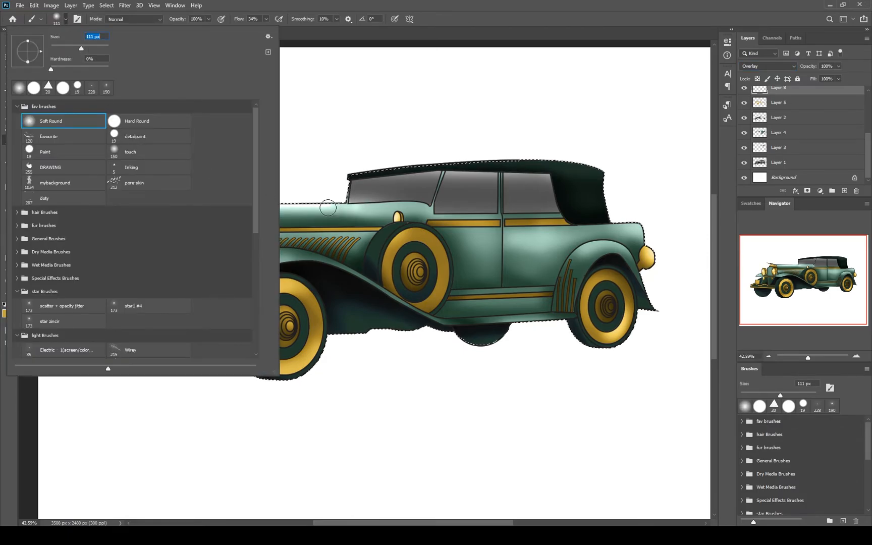
left_click(207, 19)
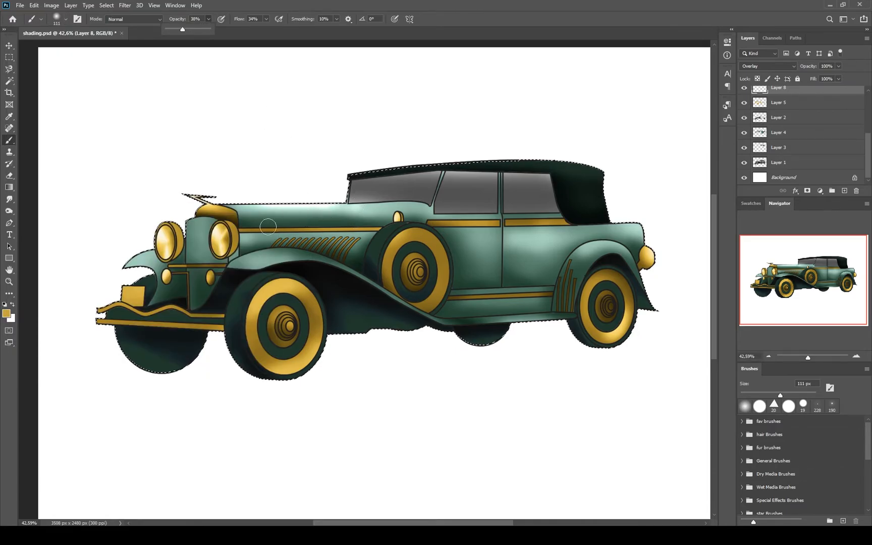
Set the foreground colour to pale cream f0e0b4 and the brush opacity to 80%
left_click(6, 313)
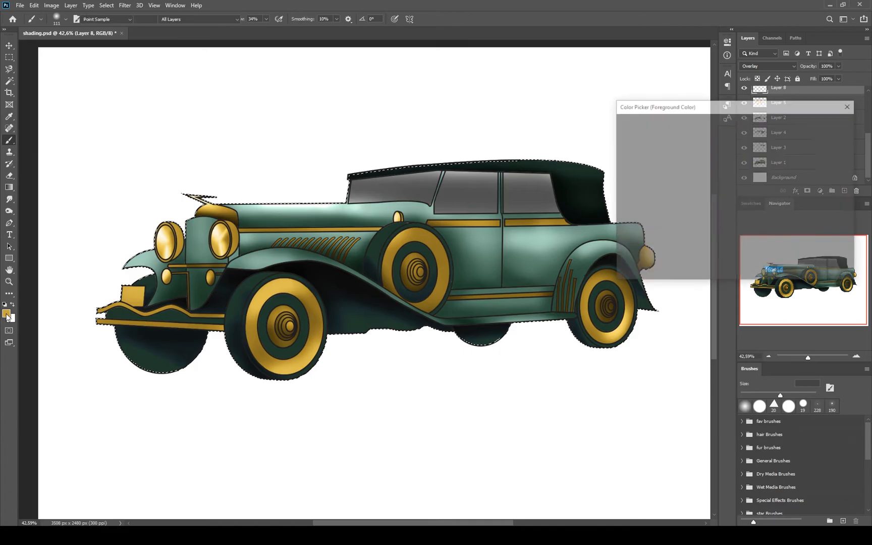
left_click(649, 135)
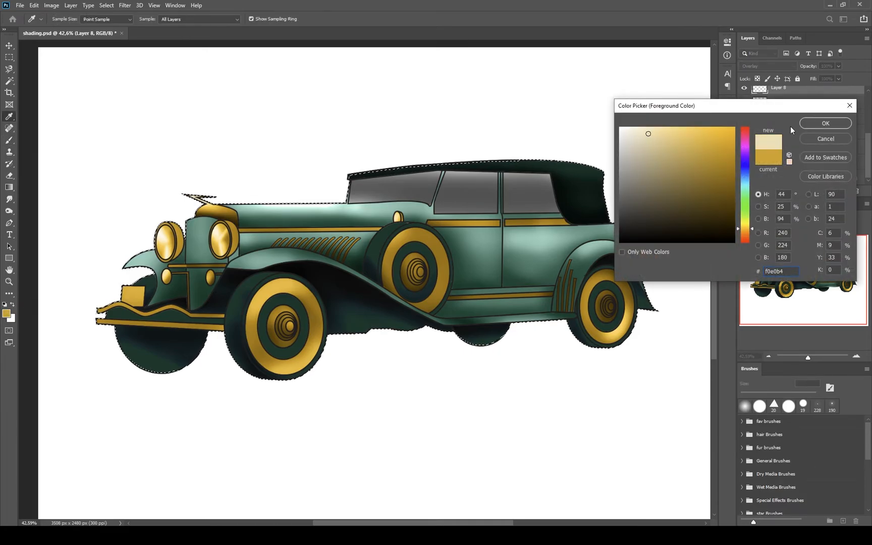
left_click(825, 123)
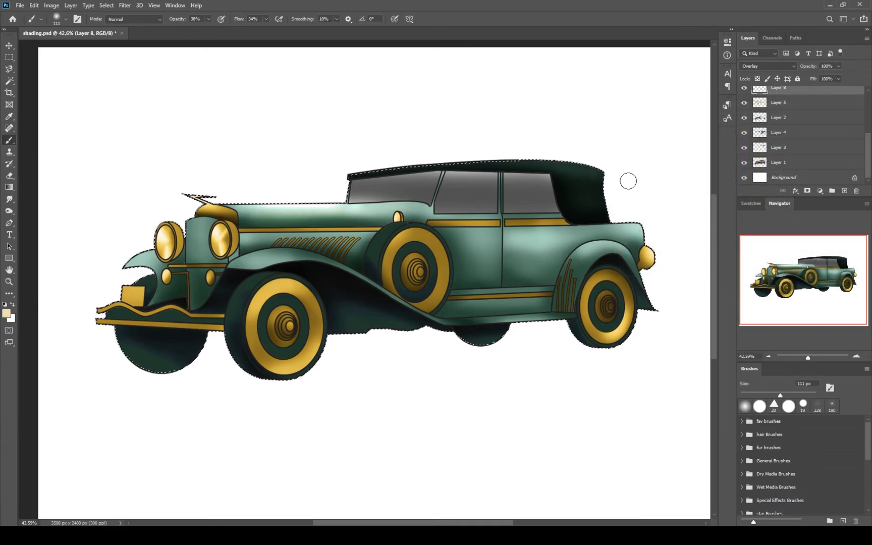
key("8")
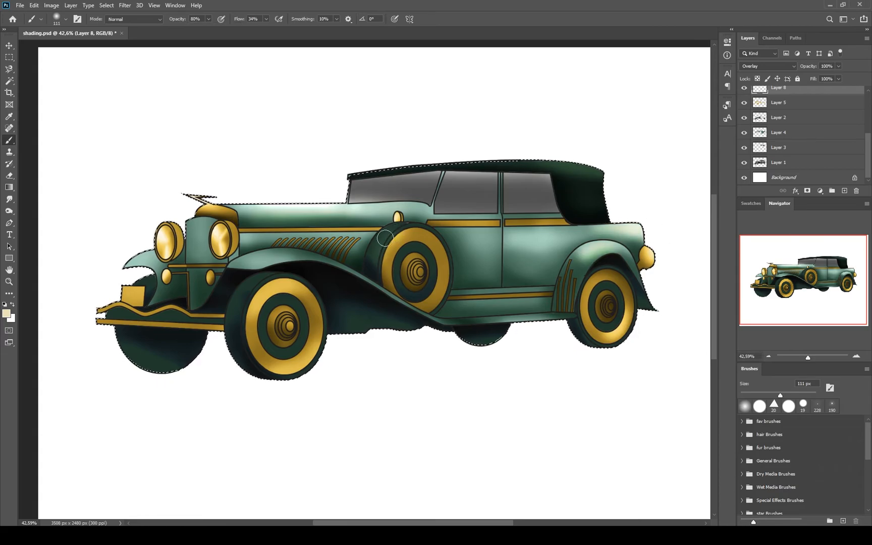
Switch the foreground colour to light salmon and brush warm highlights on the hood and rear body, checking Layer 8 on and off
left_click(5, 316)
left_click(675, 132)
left_click(825, 123)
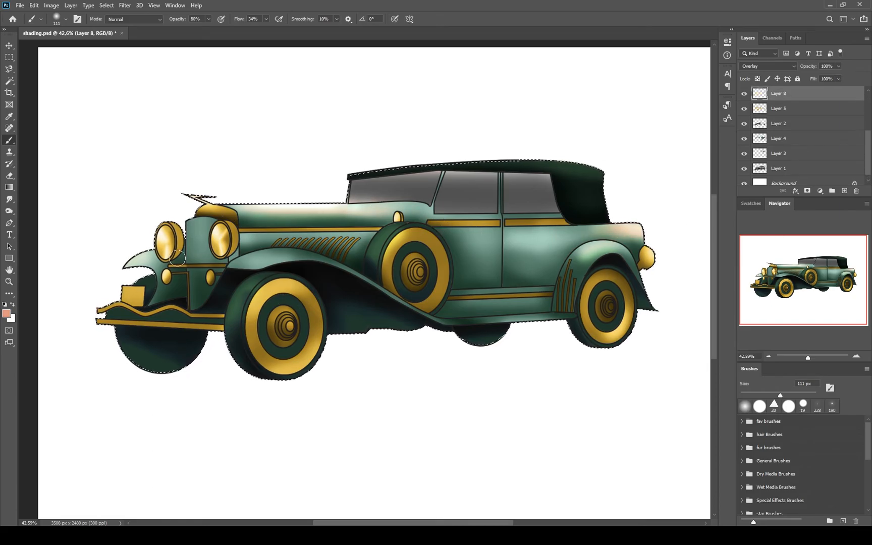
left_click(744, 94)
left_click(745, 93)
Brush pale cream highlights on Layer 8 over the headlights, number plate, wheels, rear roof, spare wheel and grille
left_click(180, 241, "alt")
left_click(6, 314)
left_click_drag(178, 233, 164, 218)
left_click_drag(140, 285, 110, 300)
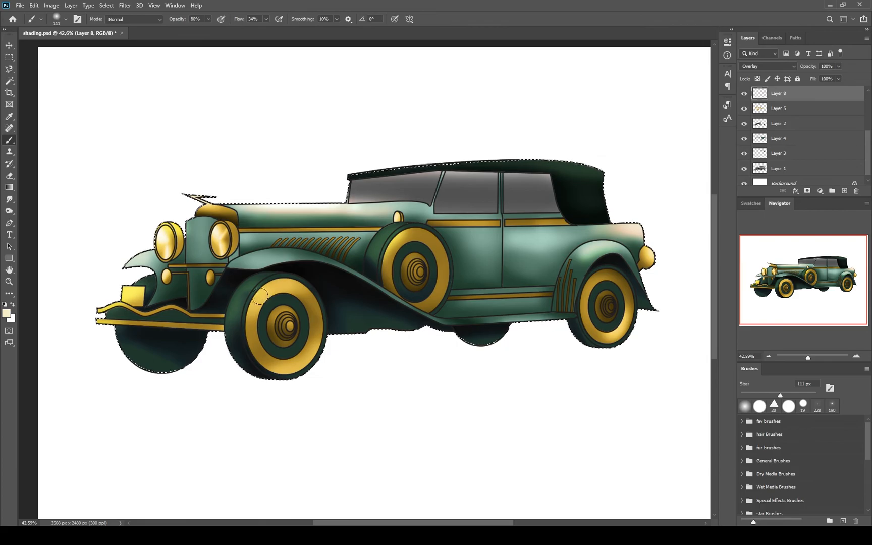
left_click_drag(265, 292, 256, 301)
left_click_drag(600, 282, 593, 293)
left_click_drag(567, 160, 596, 169)
mouse_move(401, 241)
left_mouse_down()
mouse_move(410, 297)
mouse_move(382, 252)
left_mouse_up()
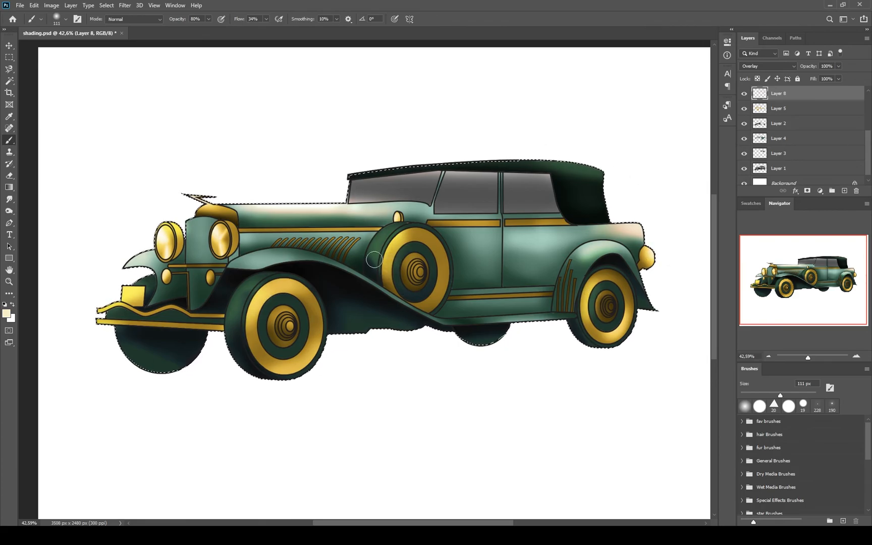
left_click_drag(230, 224, 235, 246)
left_click_drag(193, 223, 189, 252)
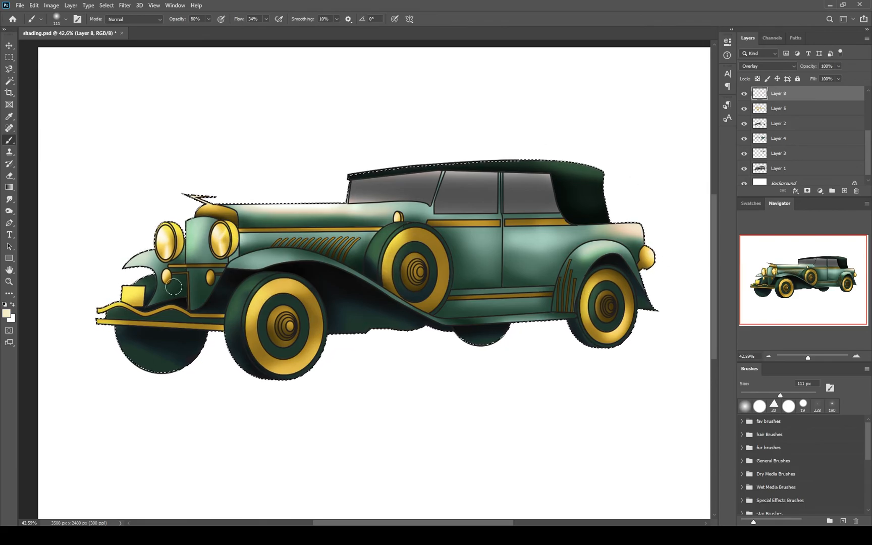
Deselect the car silhouette and check the whole painting from a distance
left_click(9, 58)
left_click(203, 149)
scroll(361, 192, "down", 5)
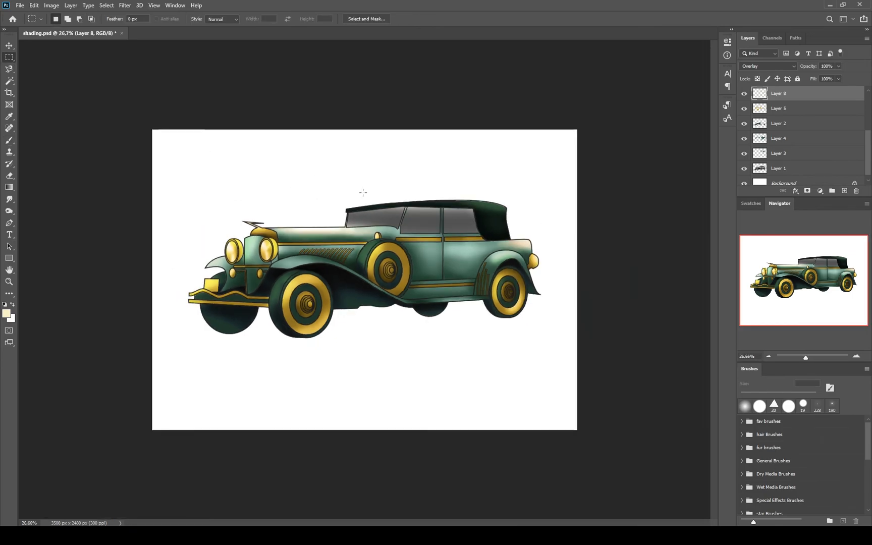
scroll(361, 192, "up", 5)
Compare the car with and without Layer 8's highlights and the two Gradient Map adjustments
left_click(744, 93)
left_click(744, 93)
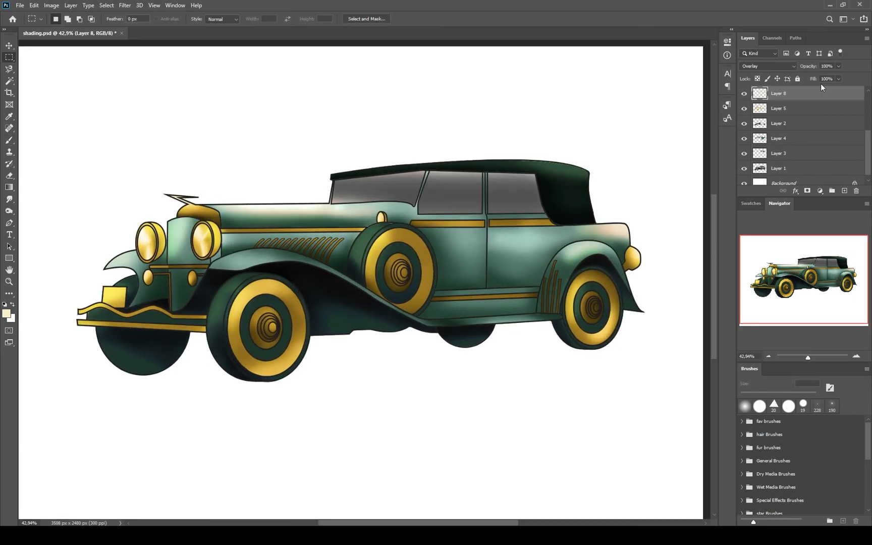
scroll(822, 157, "up", 5)
left_click(744, 95)
left_click(744, 95)
left_click(744, 129)
left_click(744, 128)
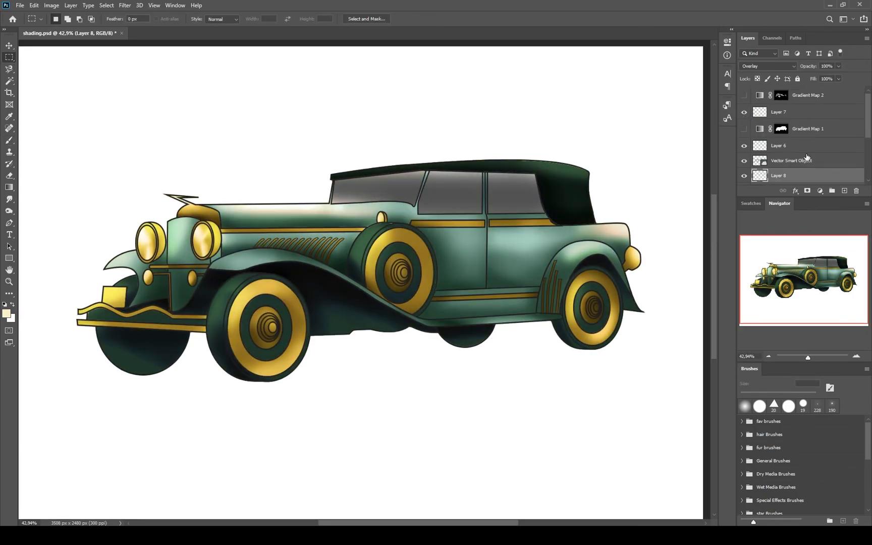
Select Layer 1, which holds the grey window shading
key("v")
left_click(545, 206)
double_click(810, 178)
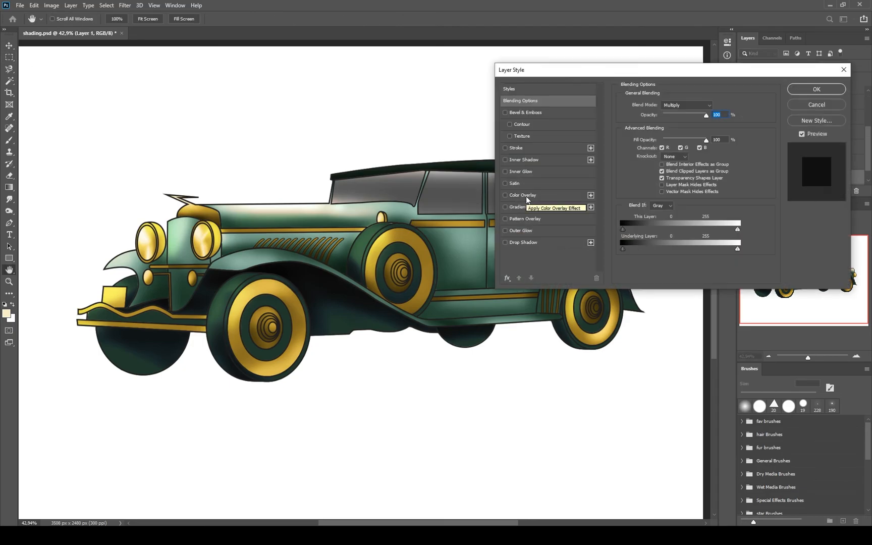
left_click(526, 195)
left_click(816, 105)
Outline the car's windows with the Polygonal Lasso and copy them from Layer 1 onto a new layer
left_click(9, 69)
right_click(10, 69)
left_click(46, 78)
left_click(333, 180)
left_click(331, 203)
left_click(387, 202)
left_click(409, 204)
left_click(418, 213)
left_click(545, 213)
left_click(535, 173)
left_click(426, 171)
left_click(334, 180)
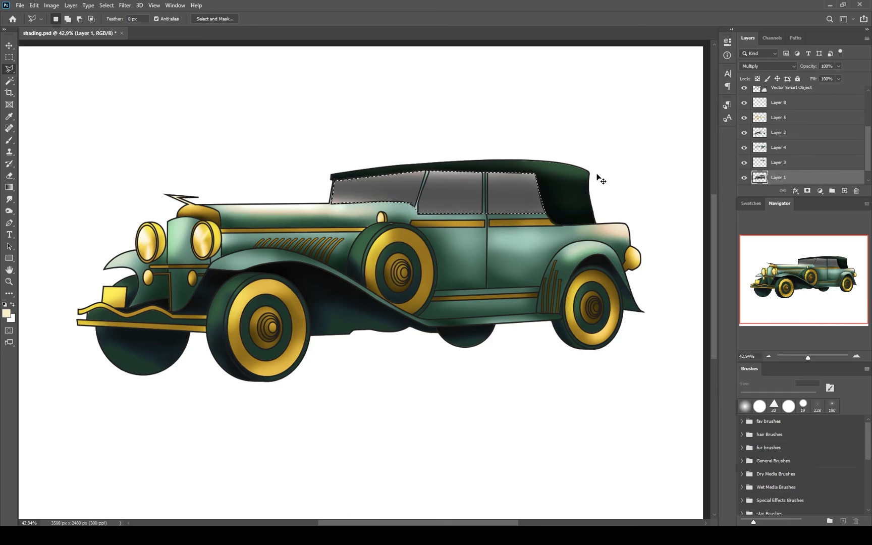
key("ctrl+j")
Add a Color Overlay in dark green 051611 with Color blend mode to the copied window layer
double_click(810, 149)
left_click_drag(689, 69, 790, 72)
left_click(815, 107)
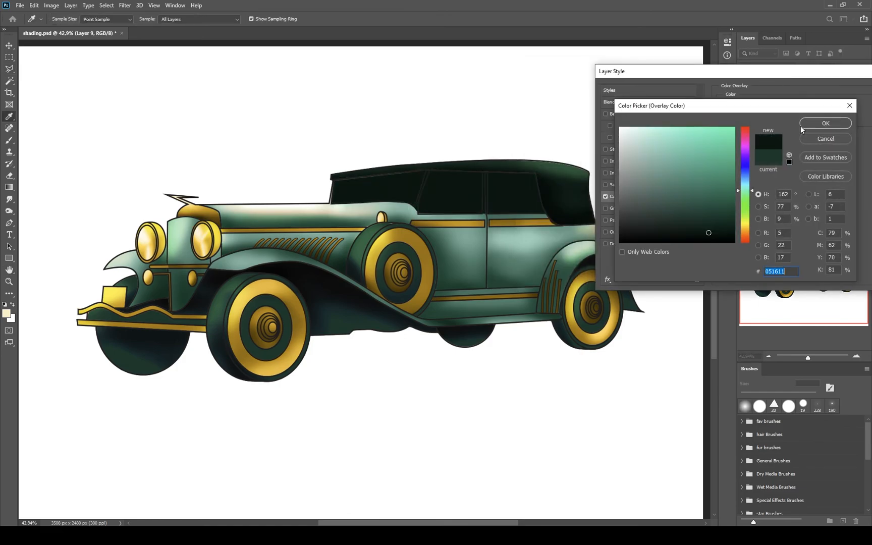
left_click(771, 123)
left_click(779, 107)
left_click(775, 316)
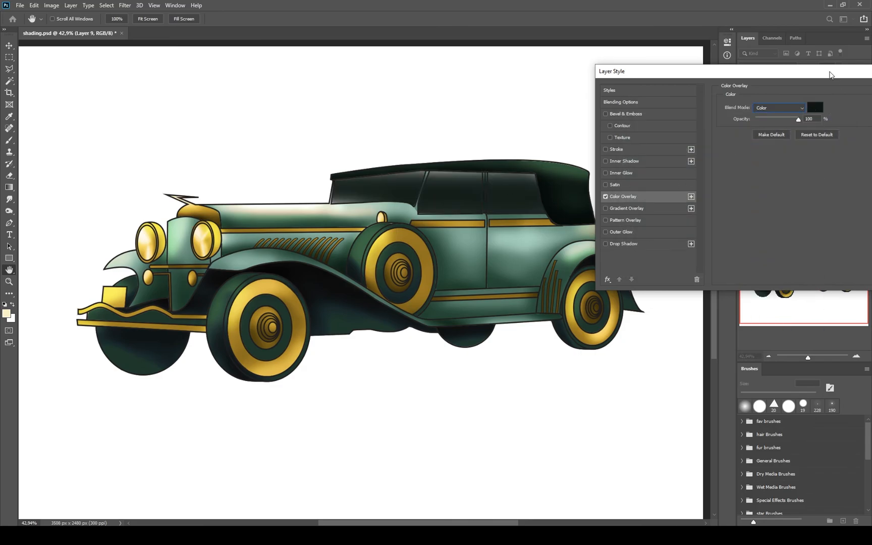
Recolour the window layer's Color Overlay to blue, choose another blend mode for the overlay and apply the layer style
left_click_drag(871, 71, 474, 284)
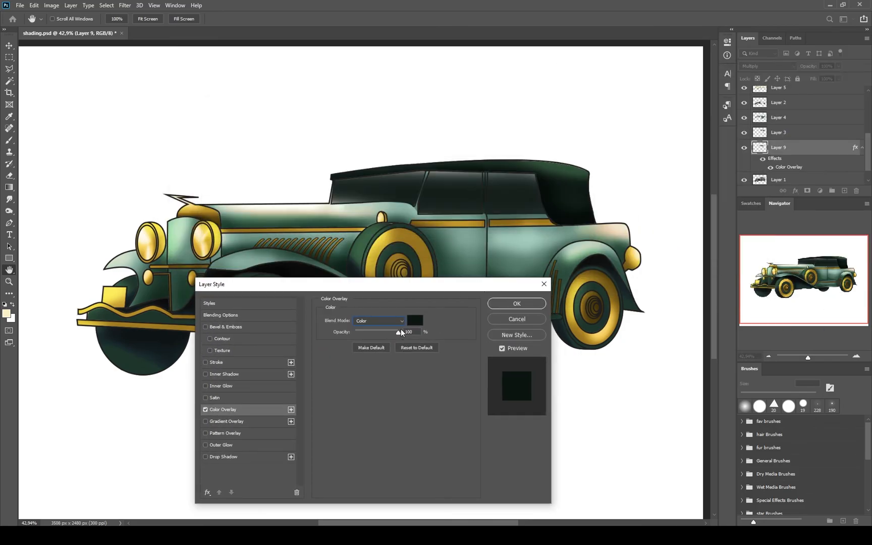
left_click(414, 319)
left_click(661, 143)
left_click_drag(745, 193, 745, 184)
left_click(677, 149)
left_click(687, 157)
left_click(662, 138)
left_click(678, 148)
left_click(825, 123)
left_click(391, 321)
left_click(389, 511)
left_click(535, 305)
Rasterize the window layer's style and set the layer's blend mode to Color
right_click(805, 150)
left_click(792, 356)
left_click(781, 69)
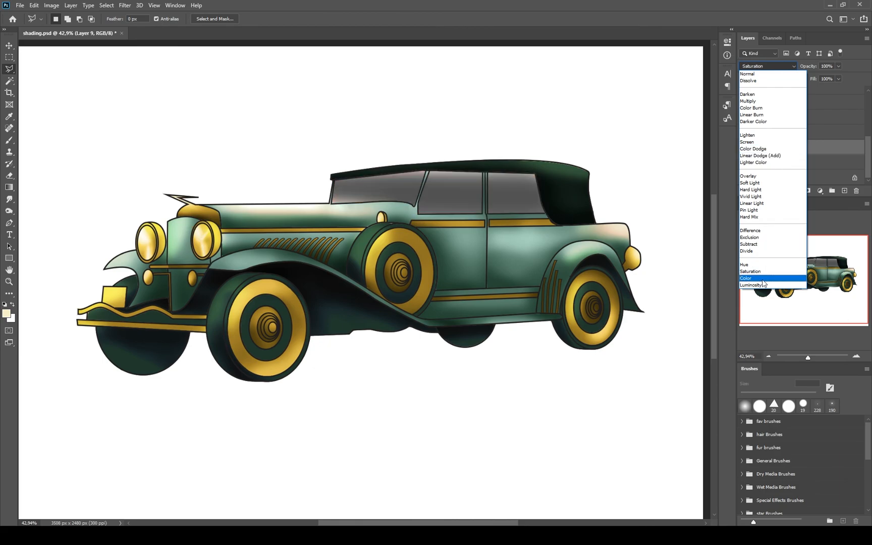
left_click(746, 278)
Prepare the brush with the default black foreground and white background colours and lock the window layer's transparent pixels
key("b")
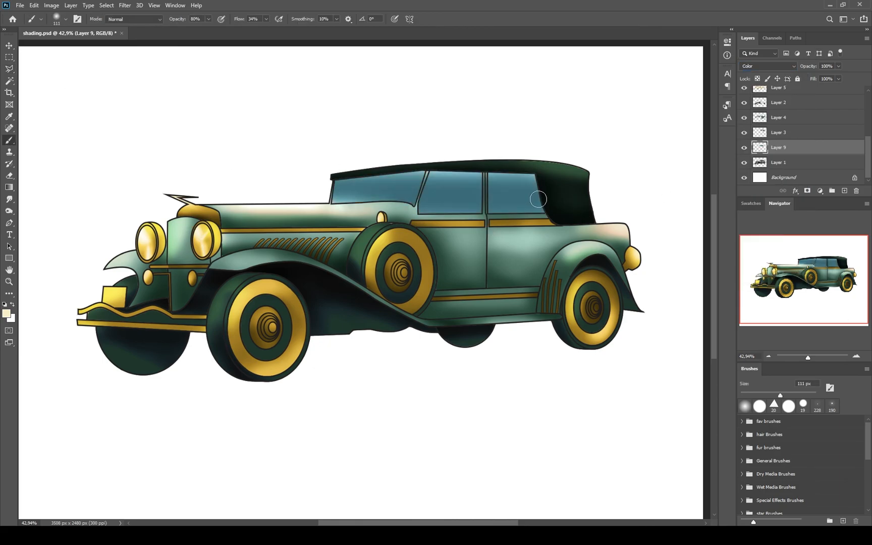
scroll(444, 179, "up", 3)
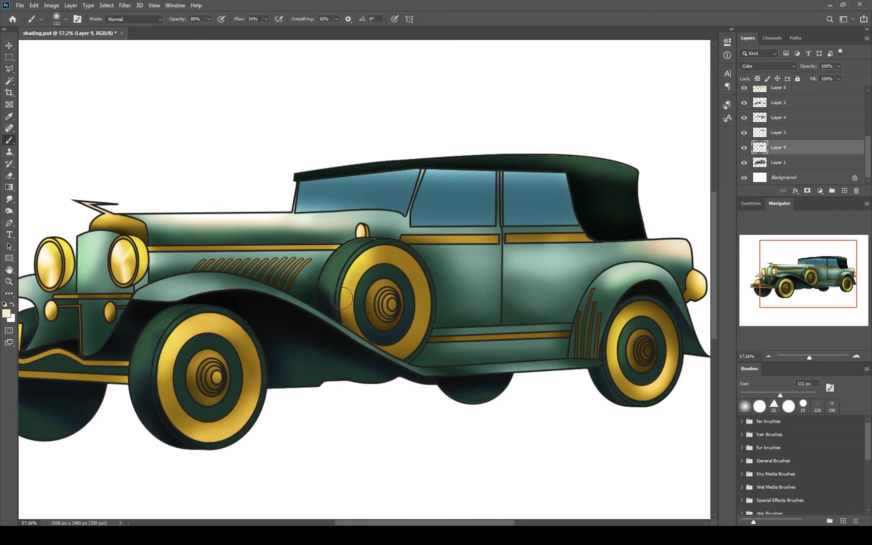
key("d")
left_click(757, 79)
scroll(479, 166, "down", 4)
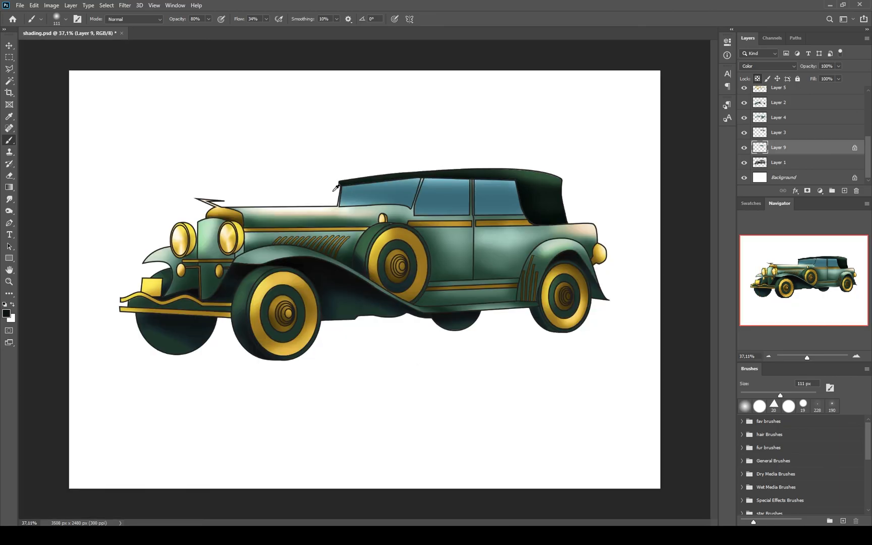